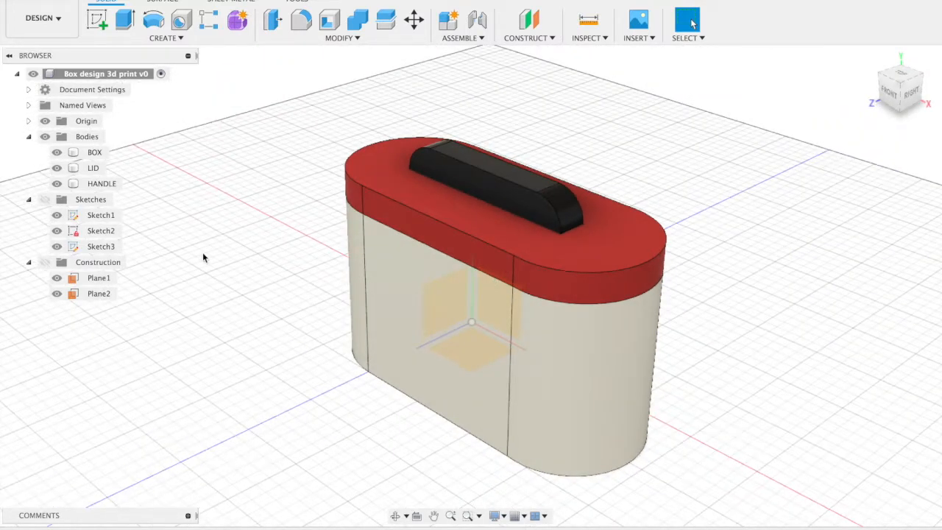
Step: Hide the LID and HANDLE bodies and show both again to see each body's place in the box
click(57, 168)
click(56, 184)
click(56, 168)
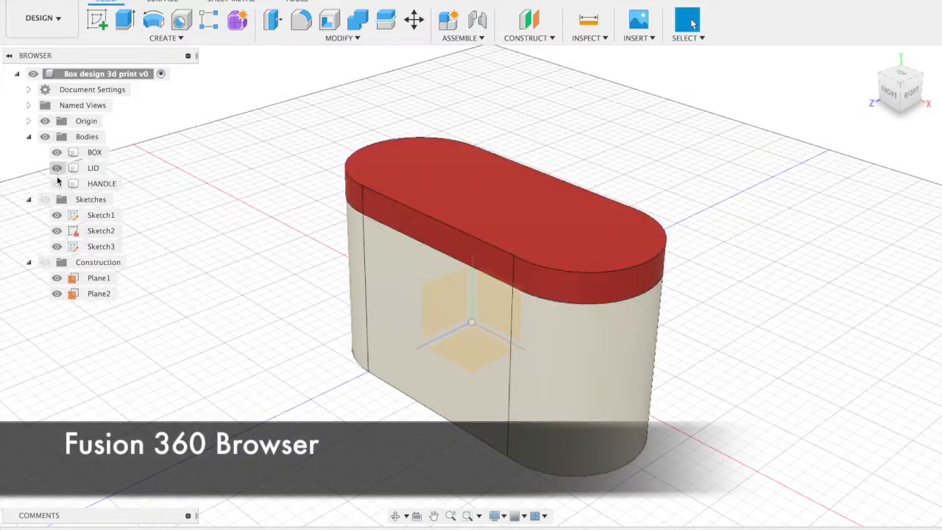
click(57, 184)
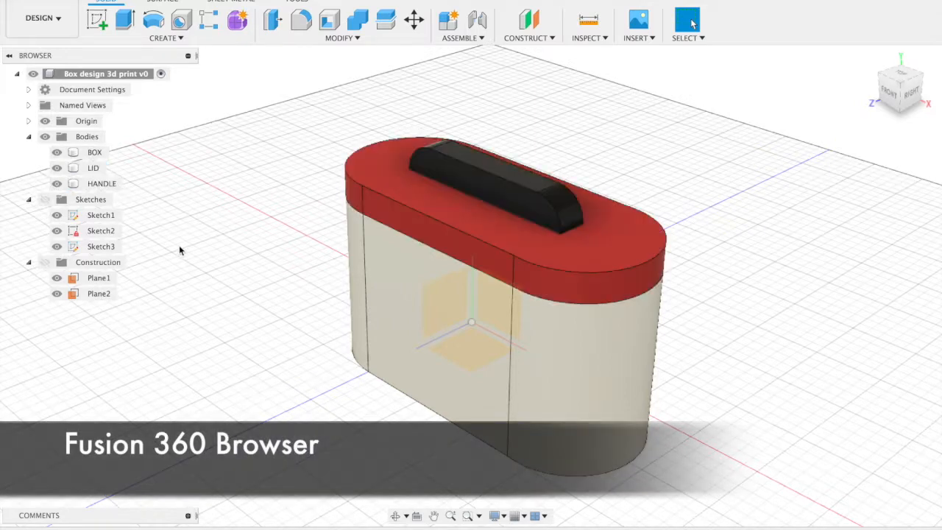
Step: Hide the BOX and HANDLE bodies, inspect the underside of the lid, and show both bodies again
click(57, 153)
click(57, 183)
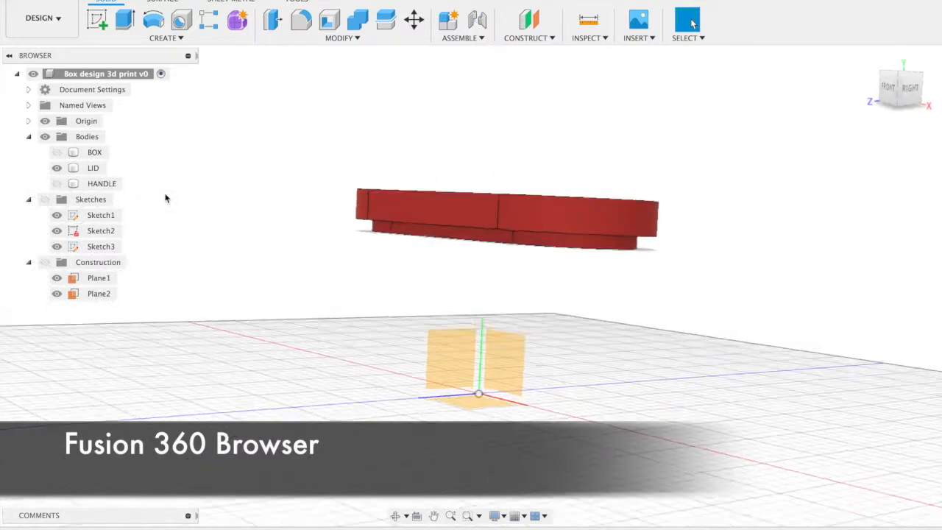
click(393, 252)
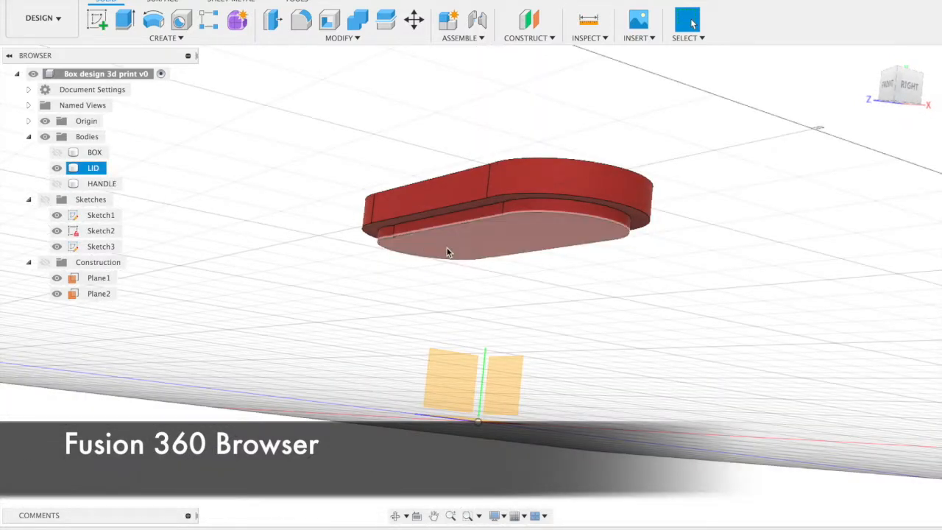
click(57, 153)
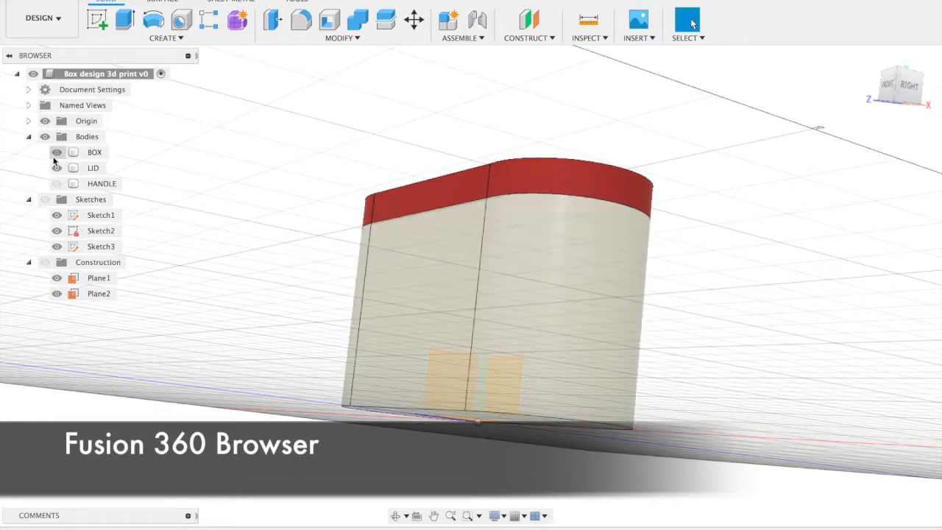
click(57, 183)
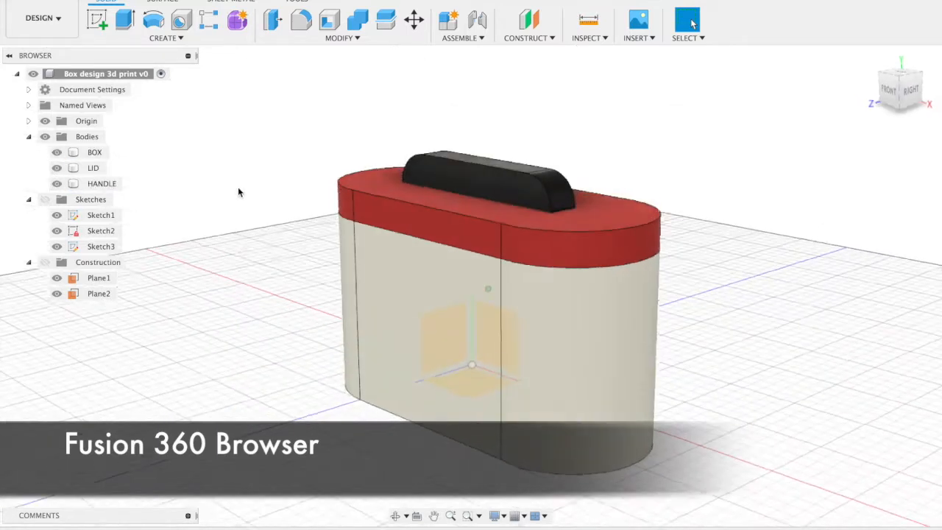
Step: Show all sketches and construction planes and hide the bodies to examine the geometry behind the box design
click(45, 200)
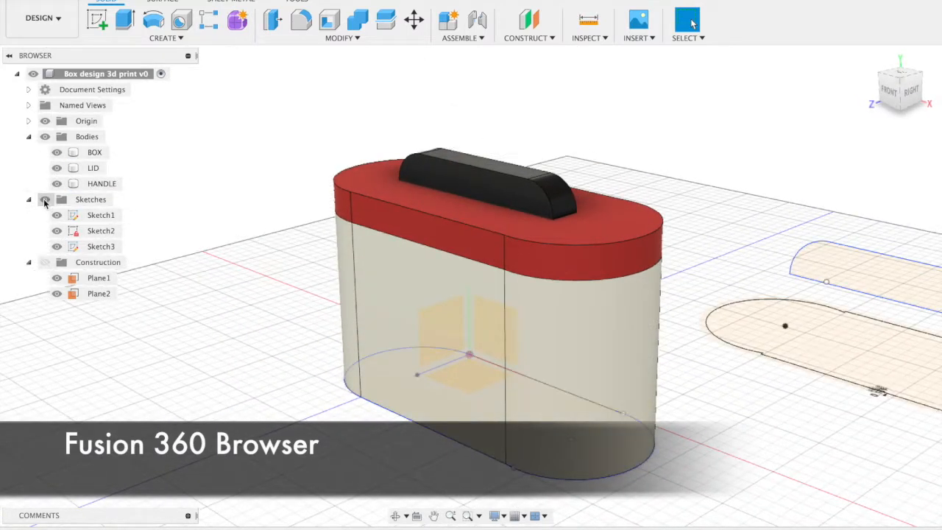
click(45, 262)
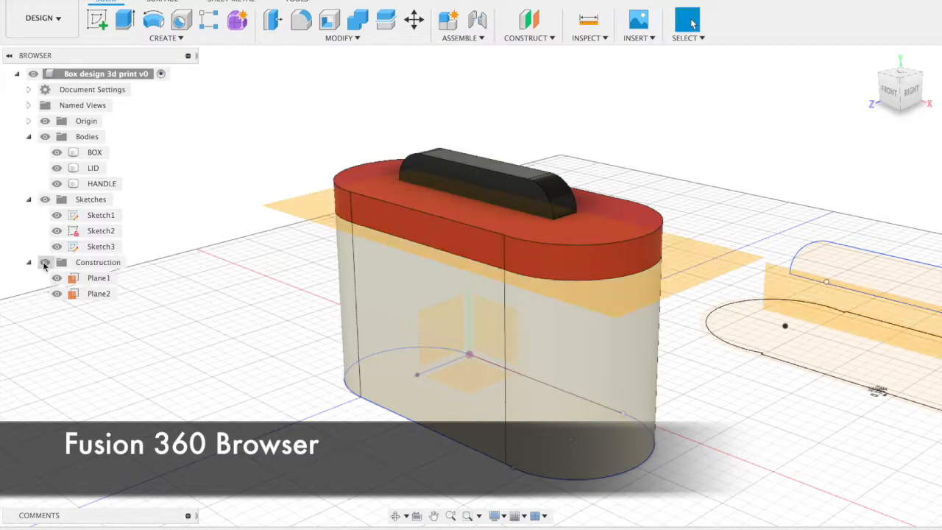
shift+scroll(185, 286, up, 5)
shift+scroll(186, 286, down, 8)
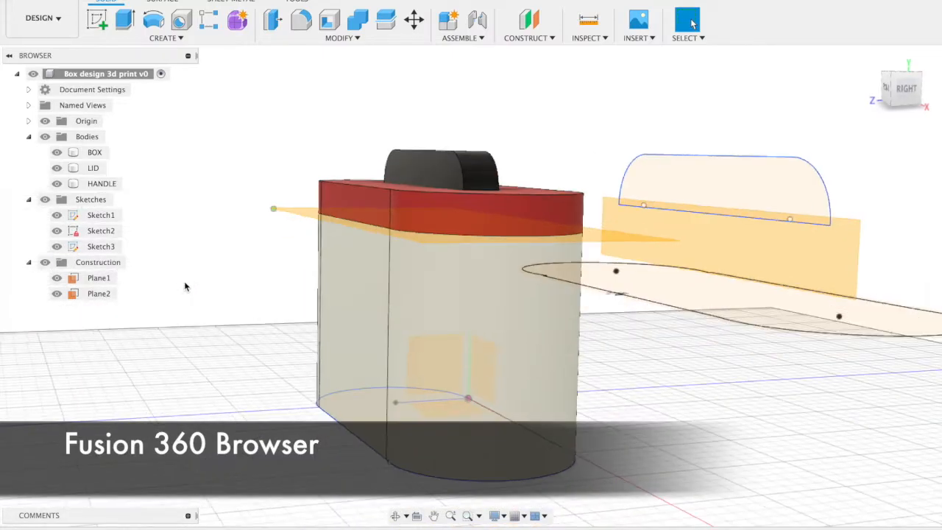
shift+scroll(184, 281, up, 5)
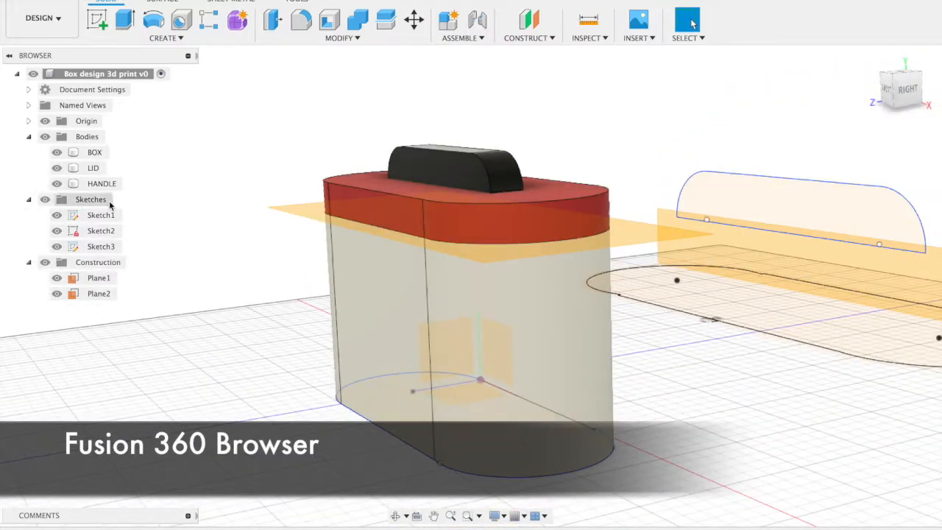
click(45, 137)
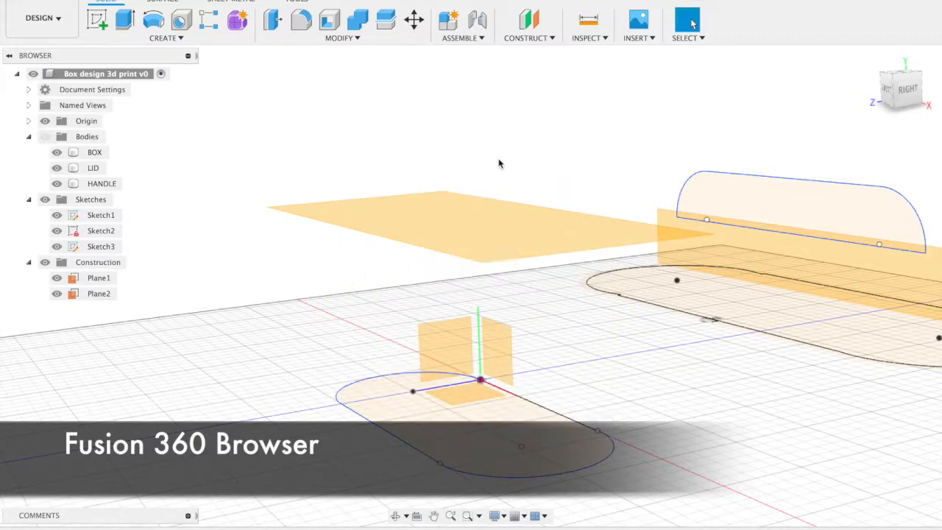
Step: Start a new empty design
click(43, 3)
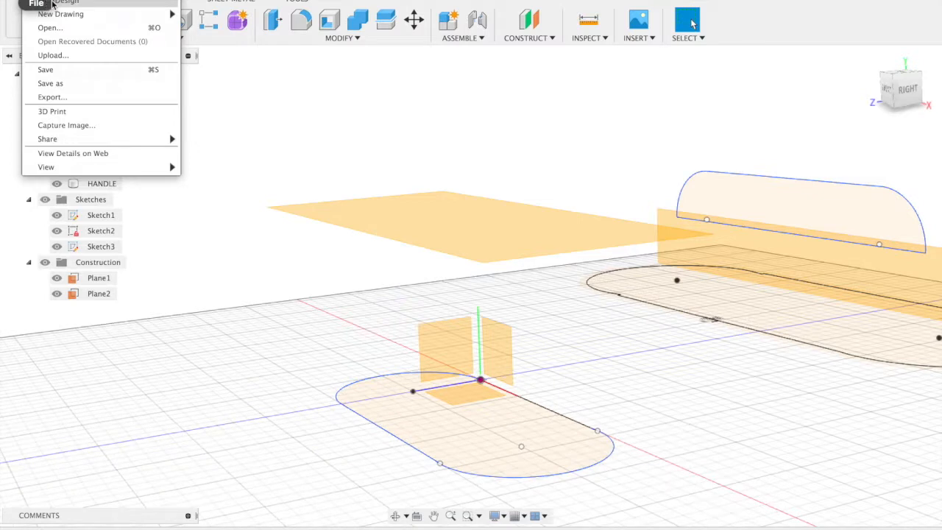
click(53, 4)
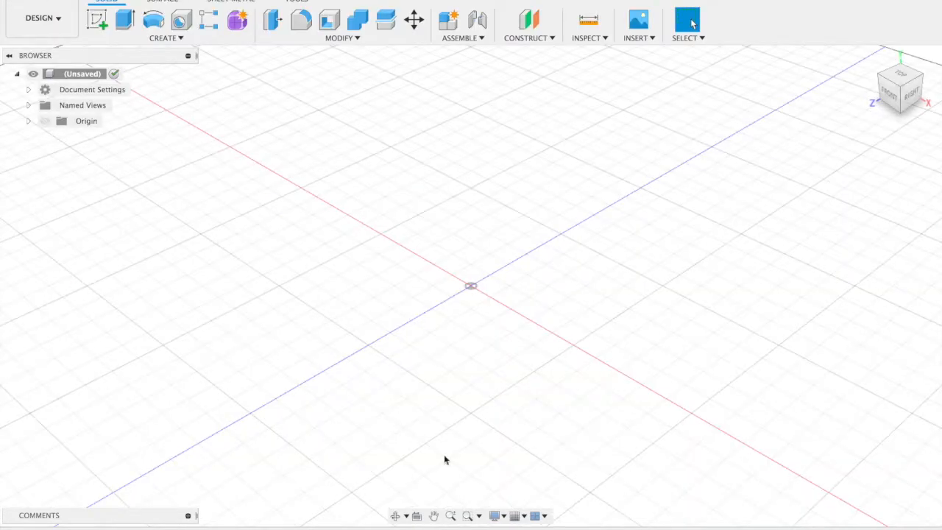
Step: Turn the layout grid off and on again
click(517, 515)
click(518, 438)
click(517, 438)
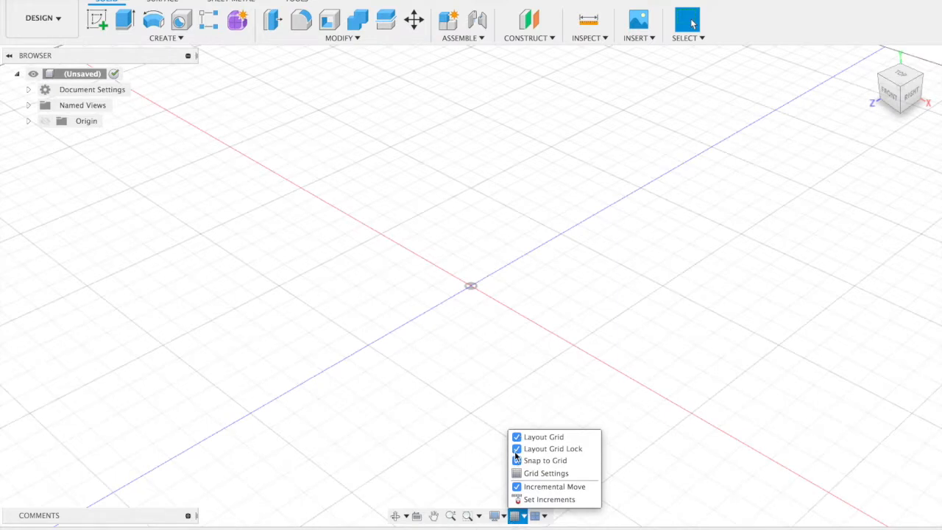
click(433, 407)
Step: Show the origin planes and create a sketch on the horizontal XZ origin plane
click(45, 121)
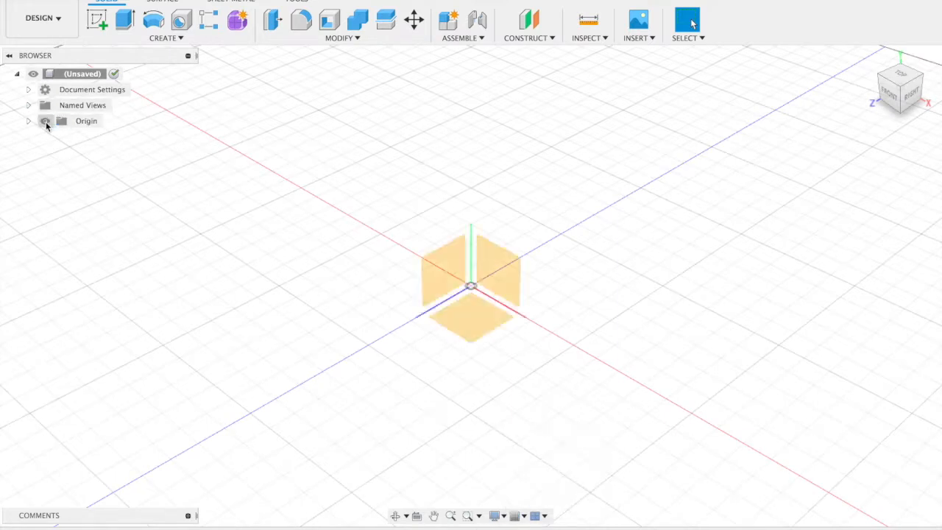
click(45, 127)
click(290, 172)
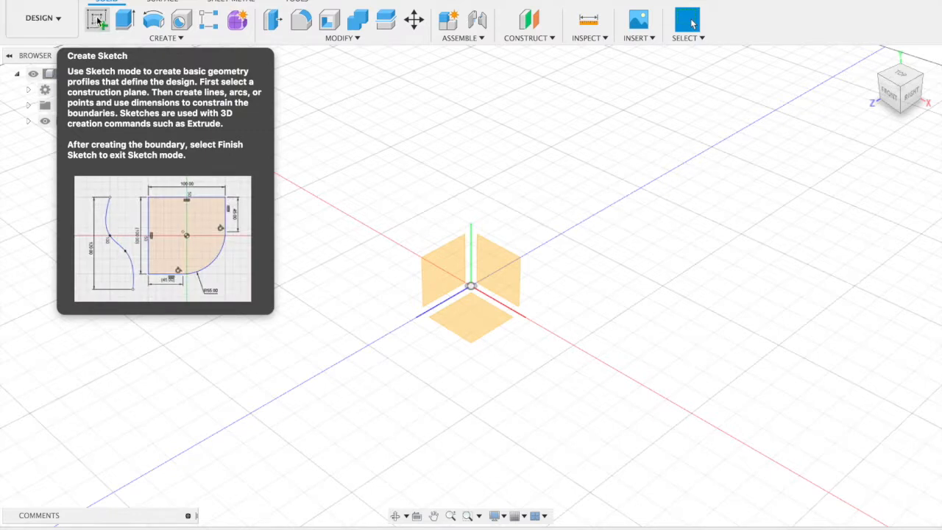
click(125, 37)
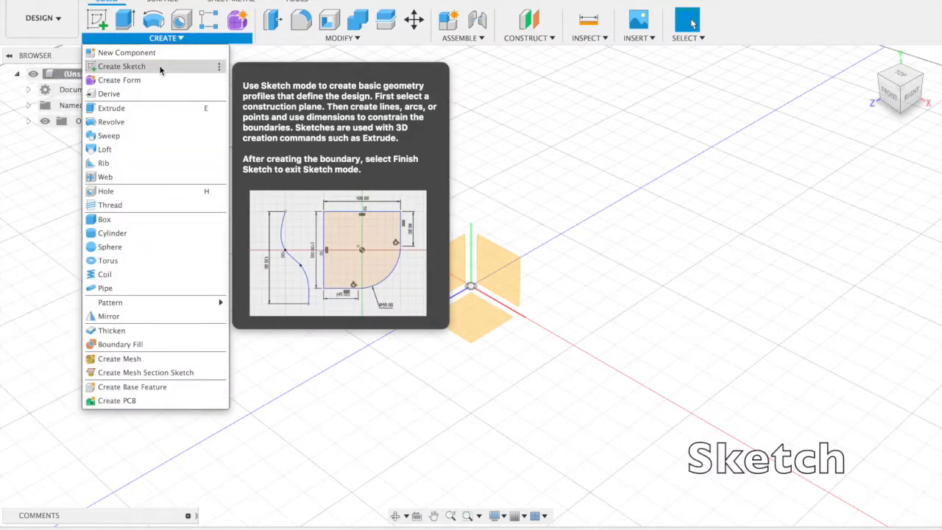
click(159, 66)
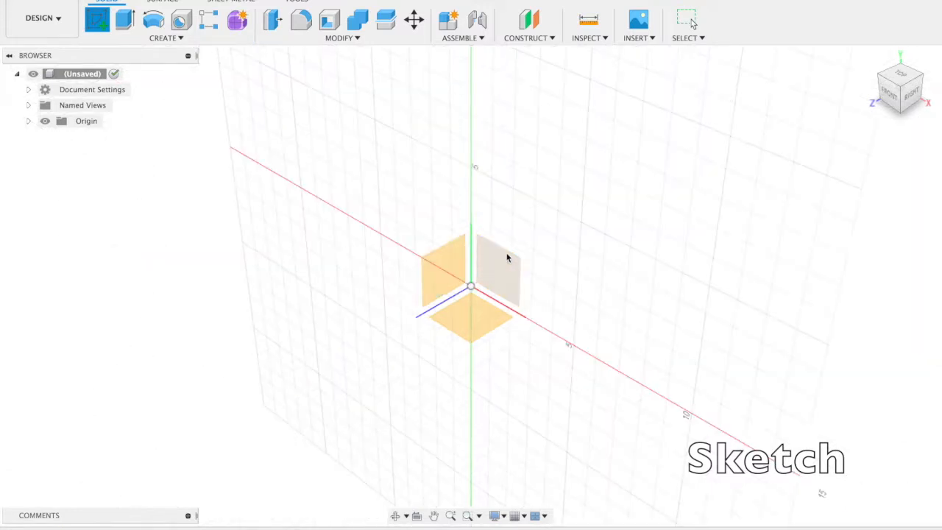
click(468, 318)
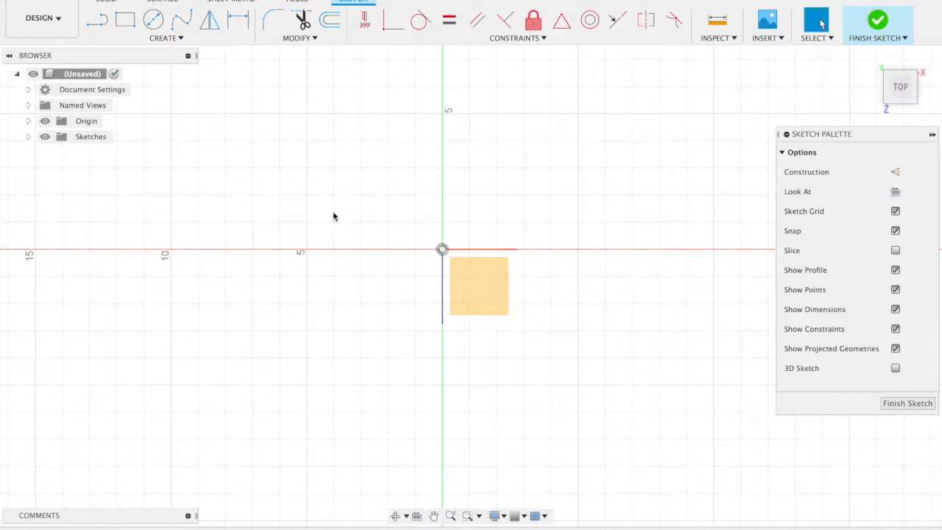
Step: Sketch a rectangle from the origin, 7 cm wide and 5 cm high
click(125, 20)
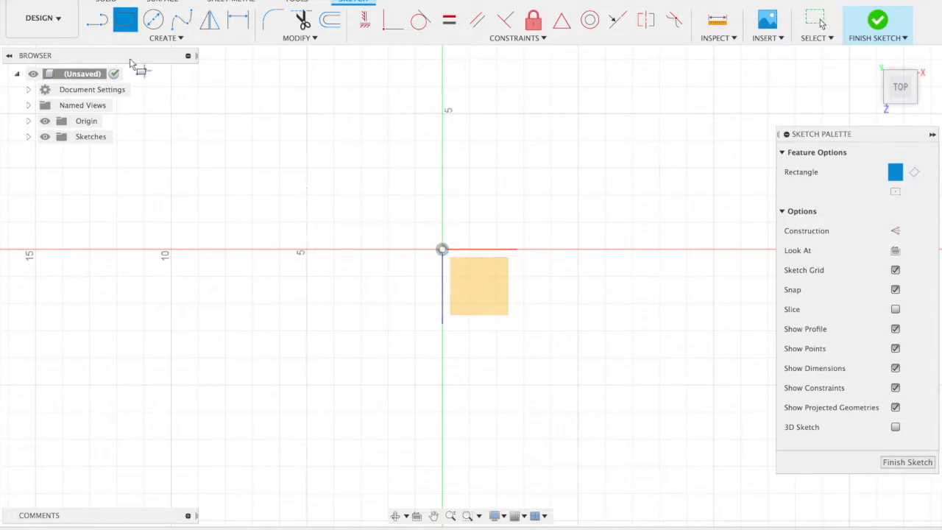
click(441, 250)
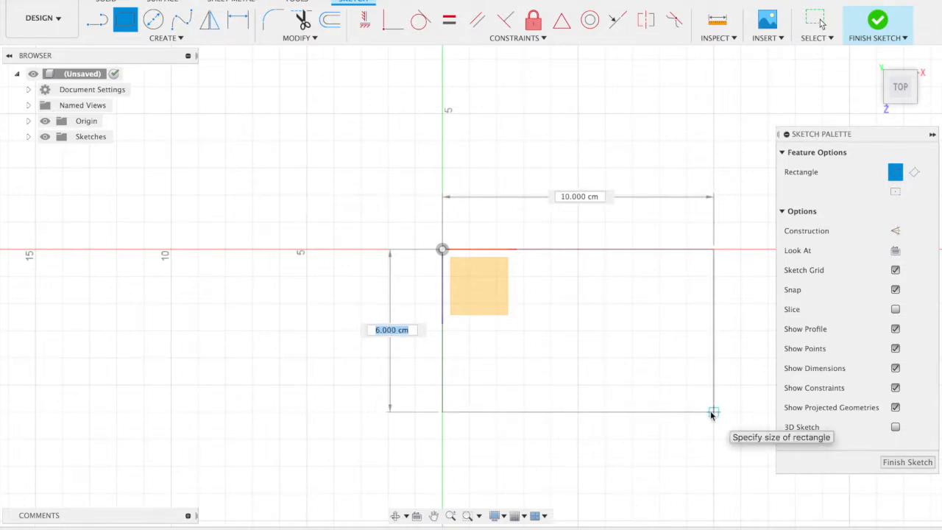
text(5)
key(Tab)
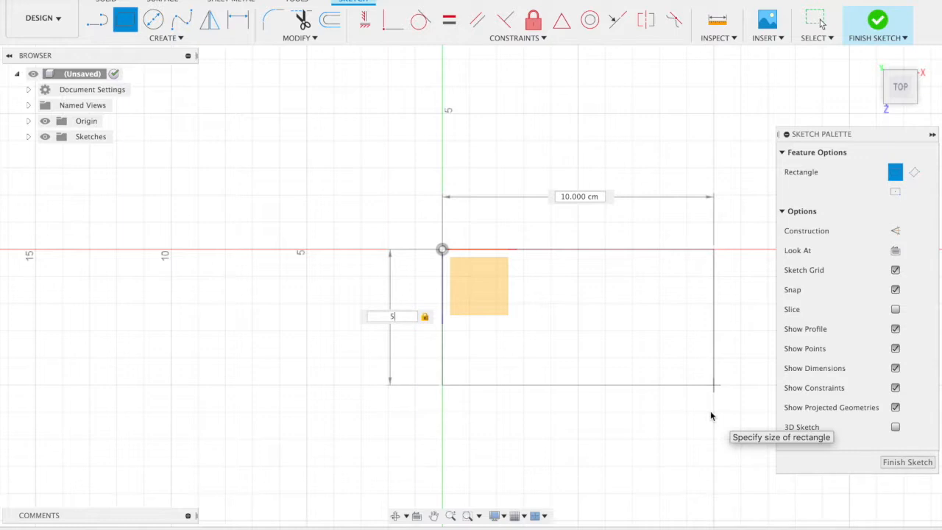
key(Tab)
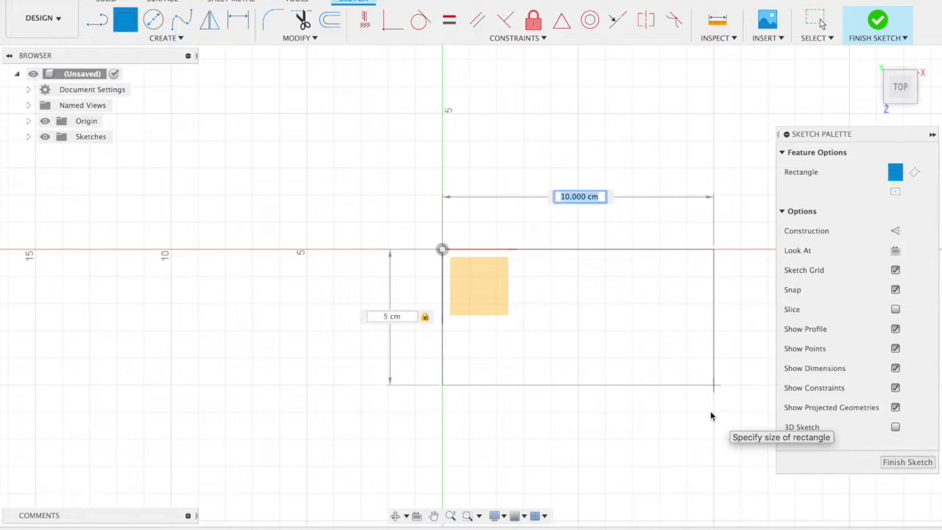
text(7)
key(Tab)
key(Return)
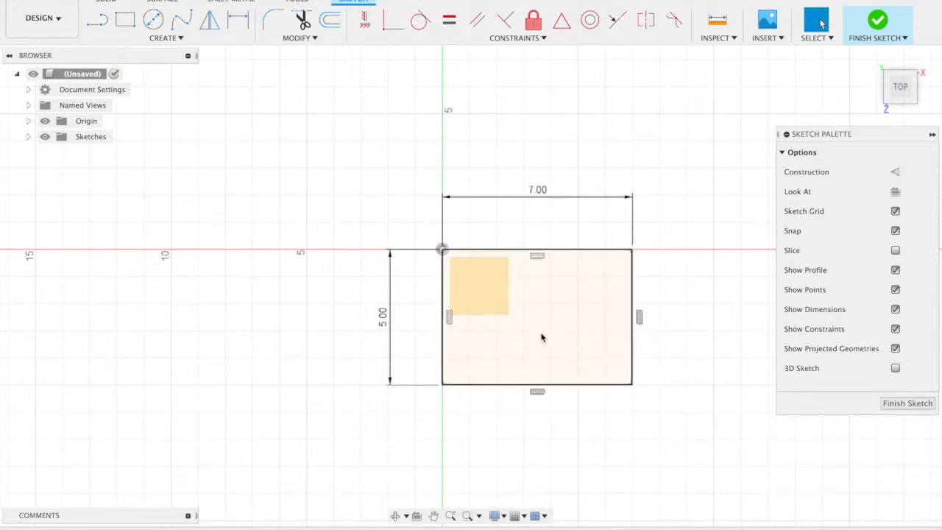
Step: Re-enter 5 cm as the rectangle's height dimension
double_click(383, 316)
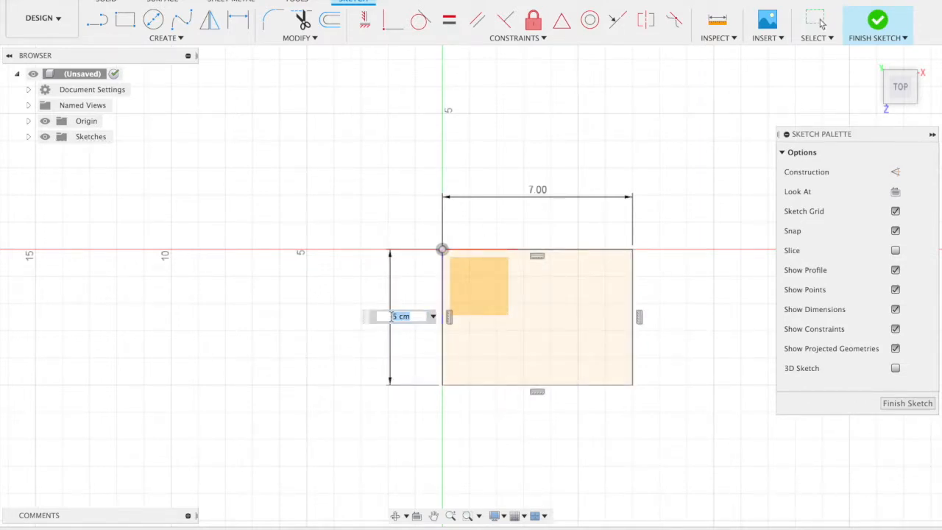
click(537, 189)
click(537, 189)
click(537, 190)
click(537, 189)
click(537, 189)
key(BackSpace)
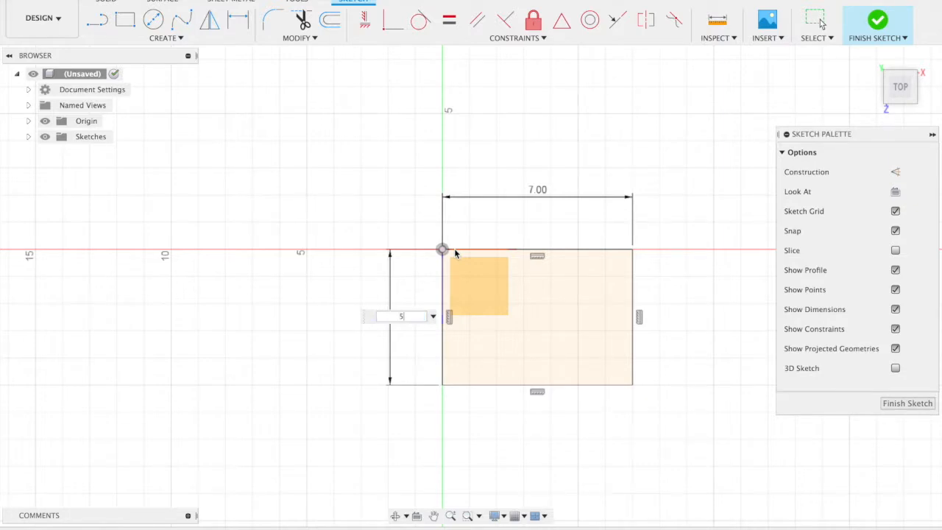
text(5)
key(Return)
key(Escape)
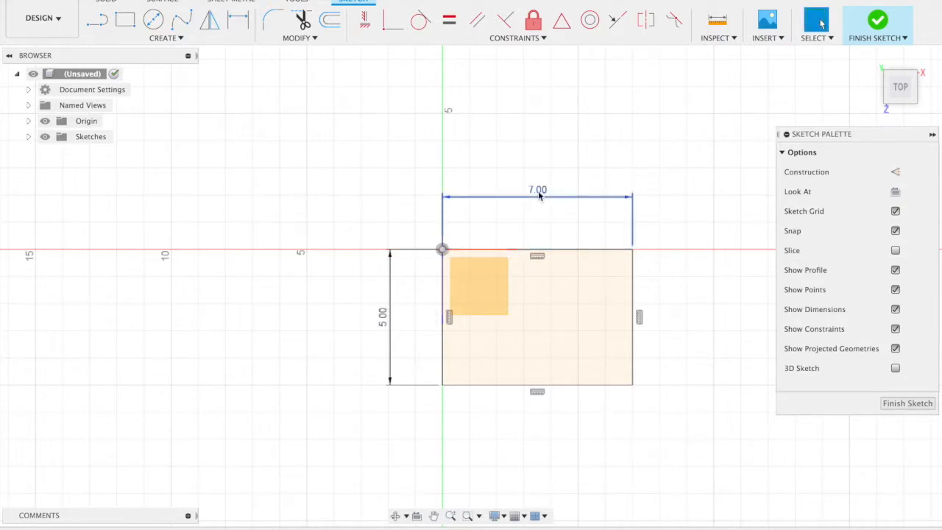
Step: Set the rectangle's width dimension to 9 cm
click(538, 191)
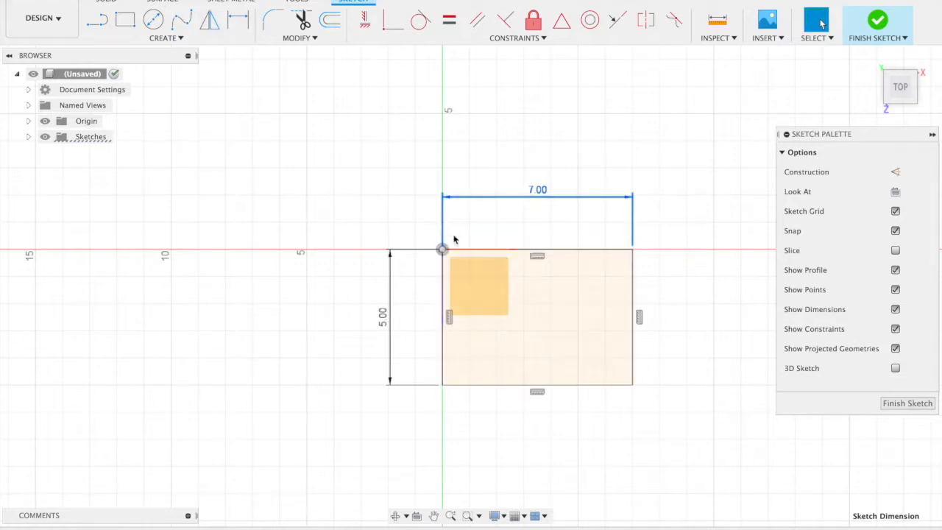
double_click(531, 192)
text(9)
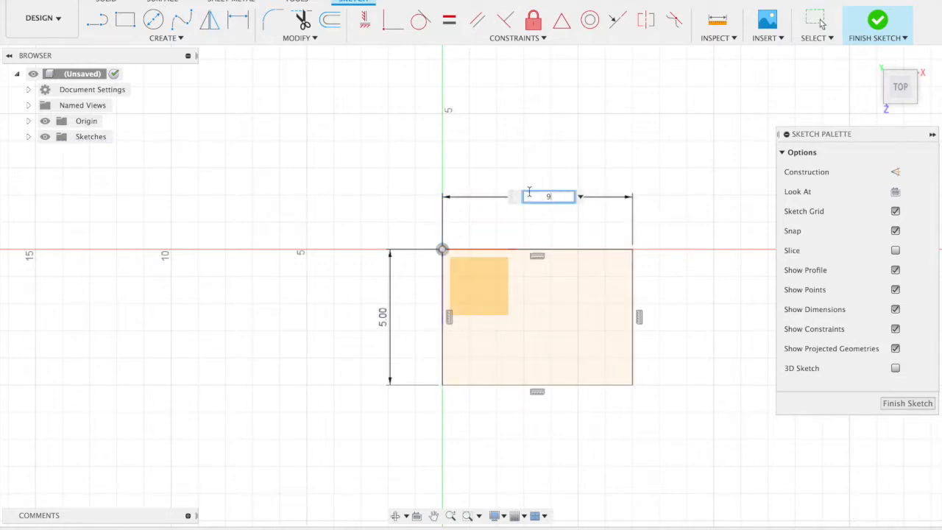
key(Return)
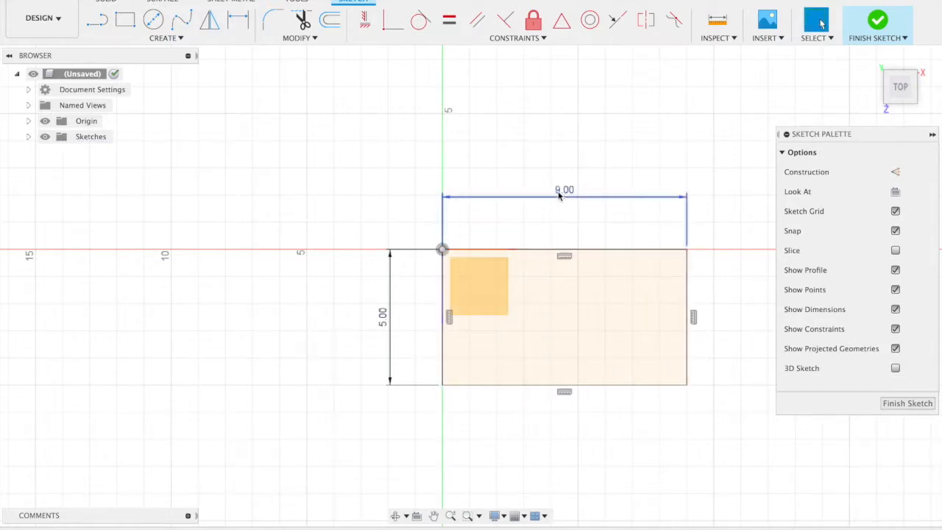
Step: Set the rectangle's width dimension back to 7 cm
double_click(558, 191)
text(7)
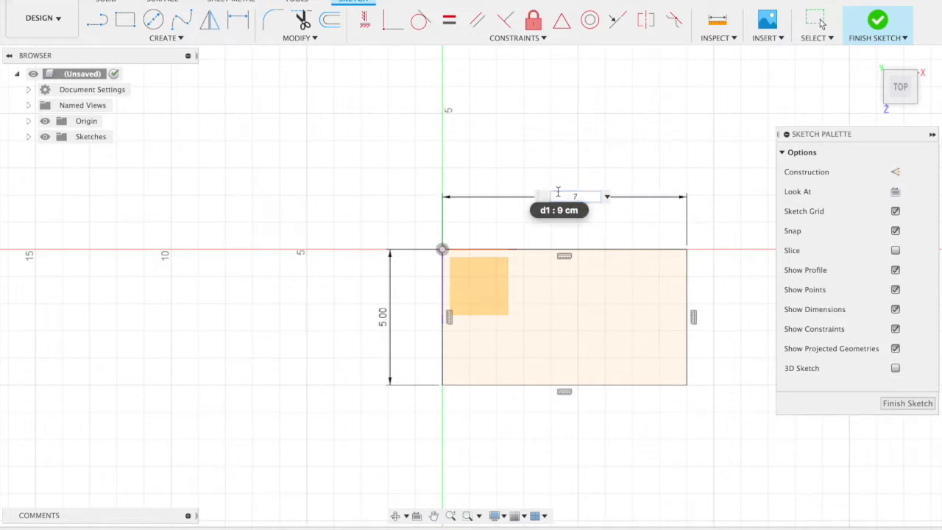
key(Return)
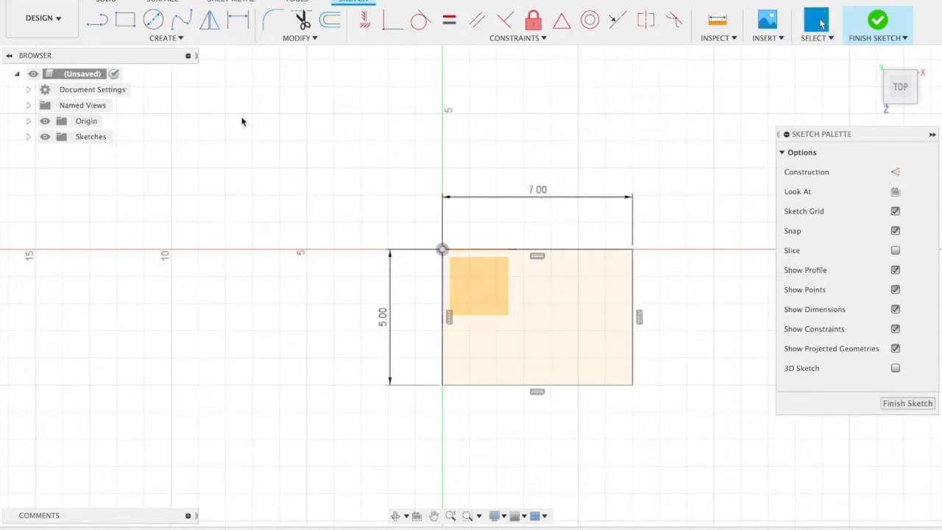
Step: Draw two 2-point circles, each spanning one of the rectangle's 5 cm vertical sides from corner to corner
click(169, 37)
mouse_move(161, 80)
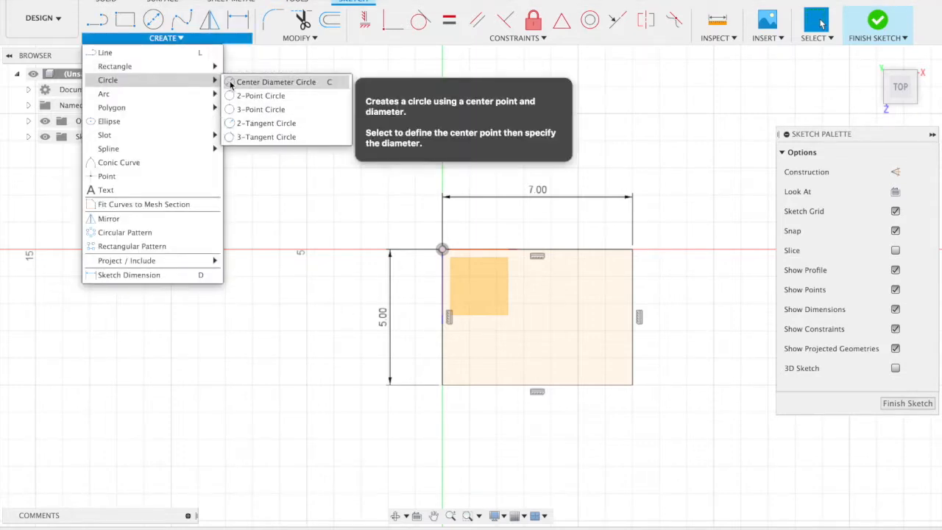
click(266, 99)
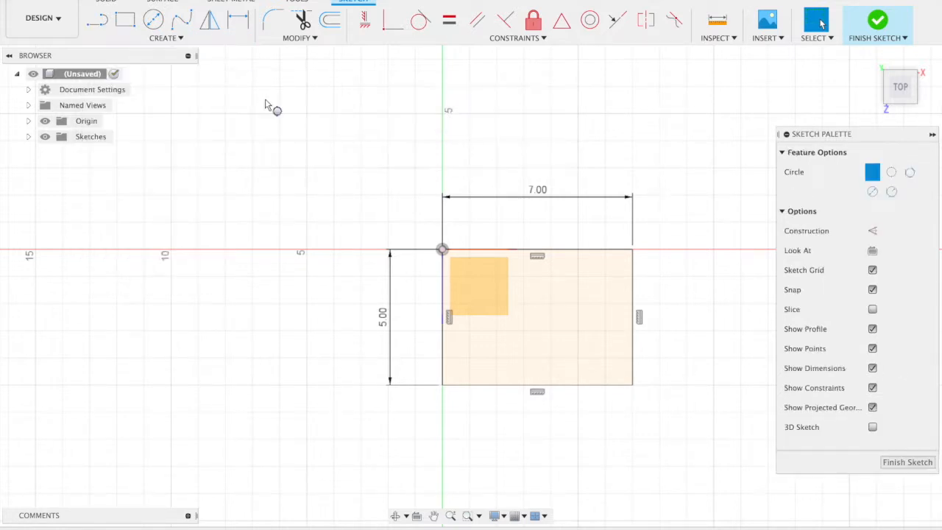
click(442, 252)
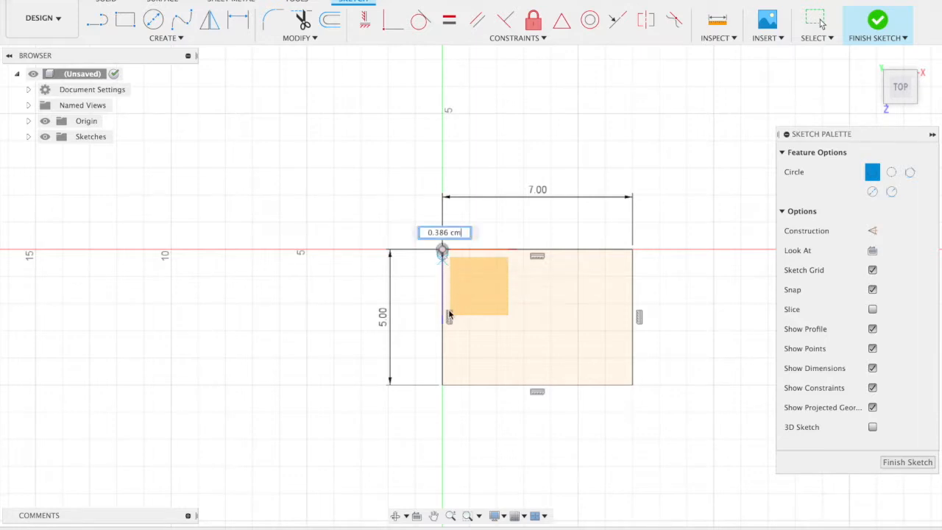
click(443, 386)
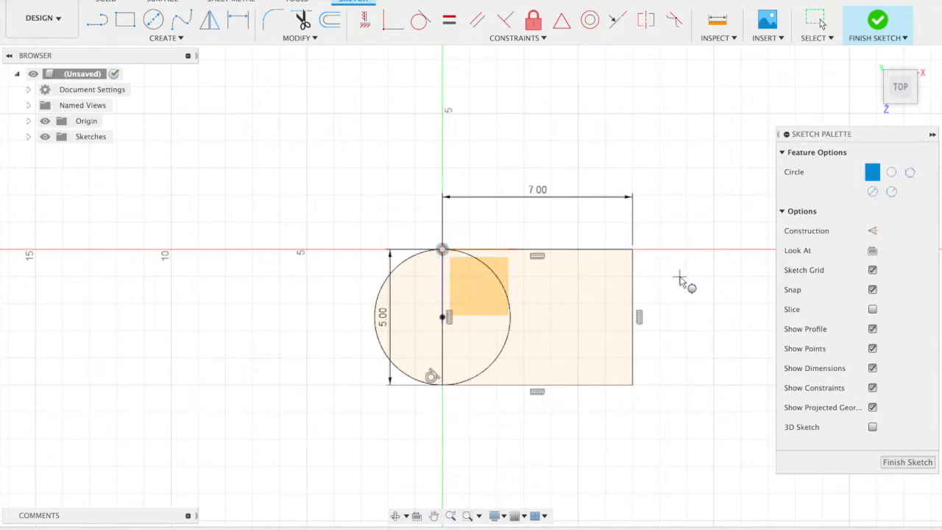
click(633, 250)
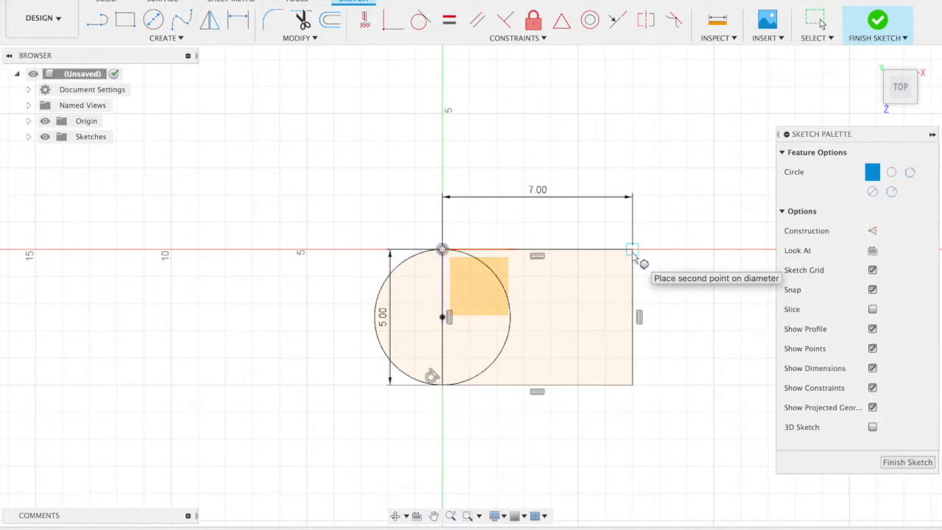
click(632, 385)
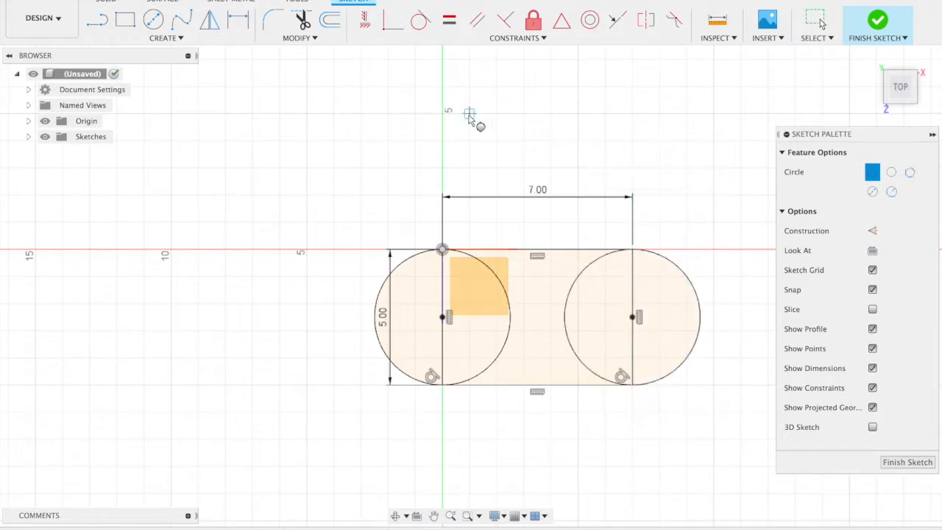
Step: Trim both vertical sides and the inner circle arcs to leave a rounded slot outline, and finish the sketch
click(301, 22)
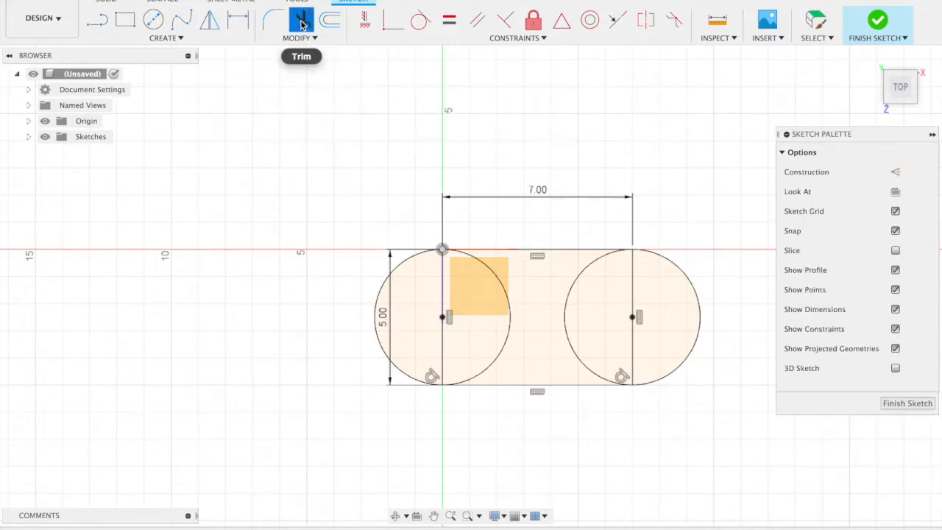
click(444, 299)
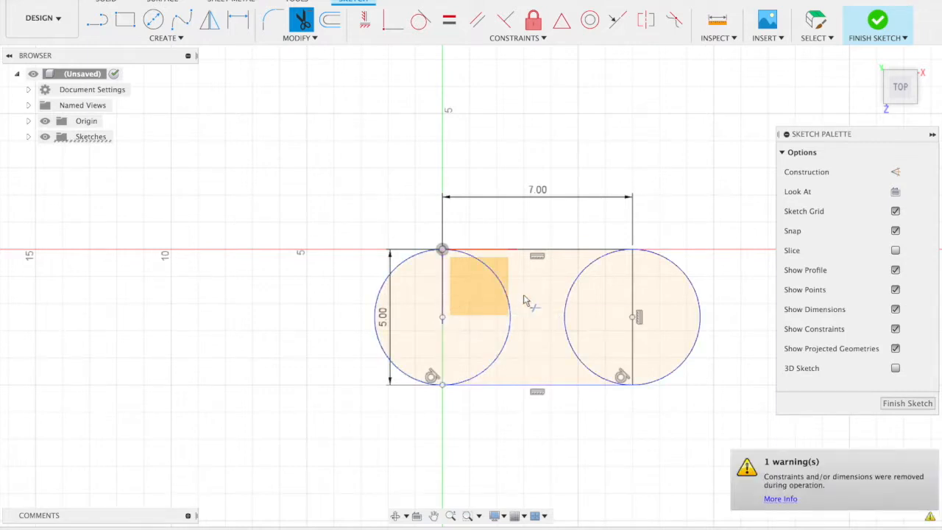
click(514, 307)
click(567, 309)
click(633, 303)
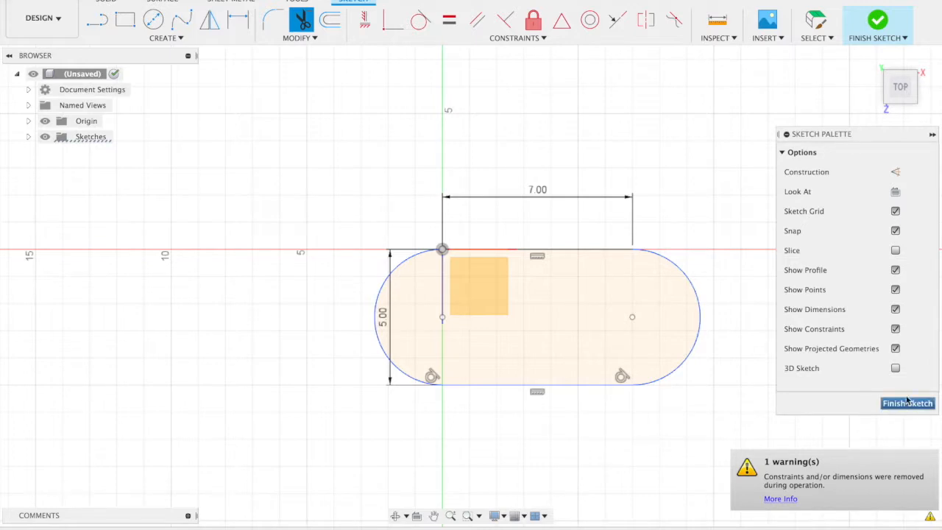
click(874, 26)
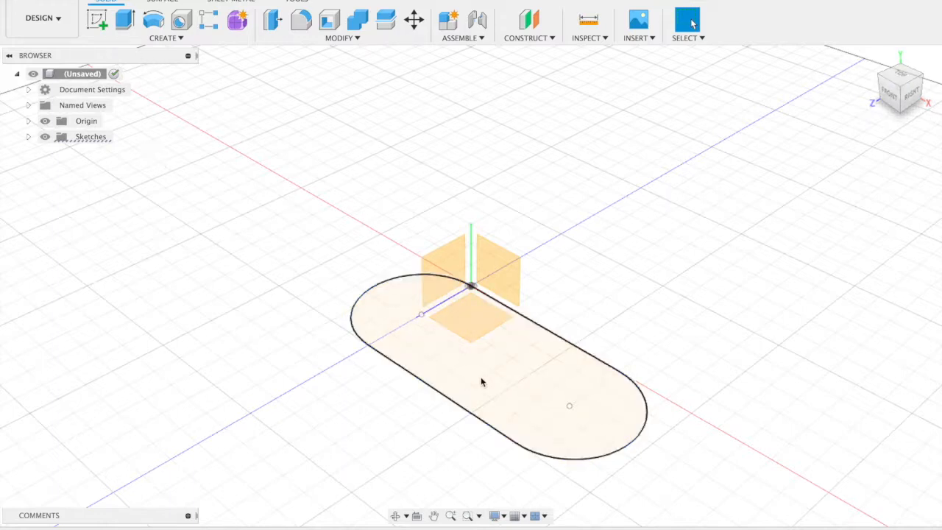
Step: Start extruding the rounded slot profile upward, trying a distance of 7 cm before setting it to 6 cm
click(407, 320)
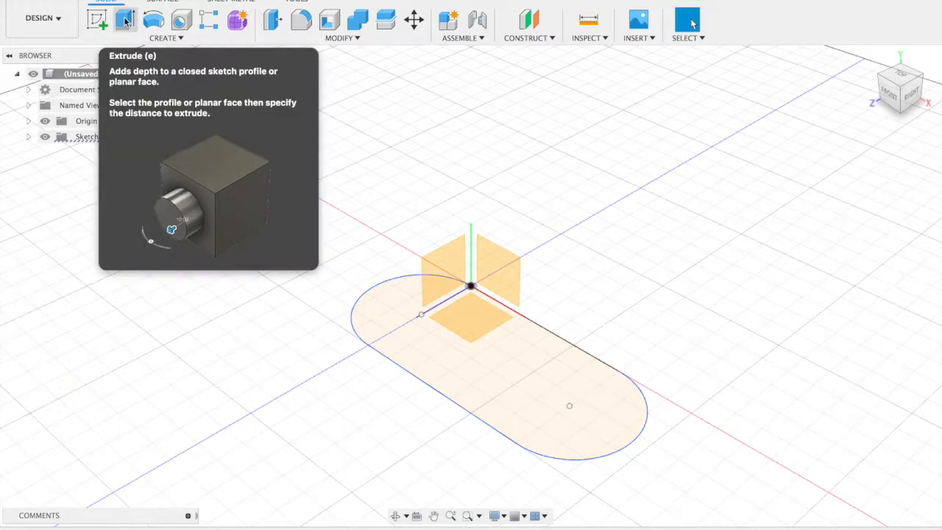
click(147, 43)
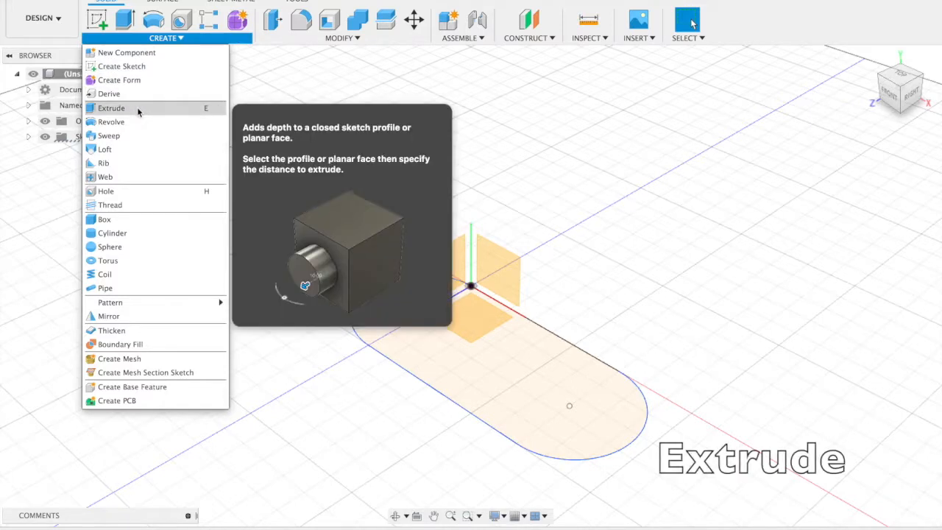
click(111, 109)
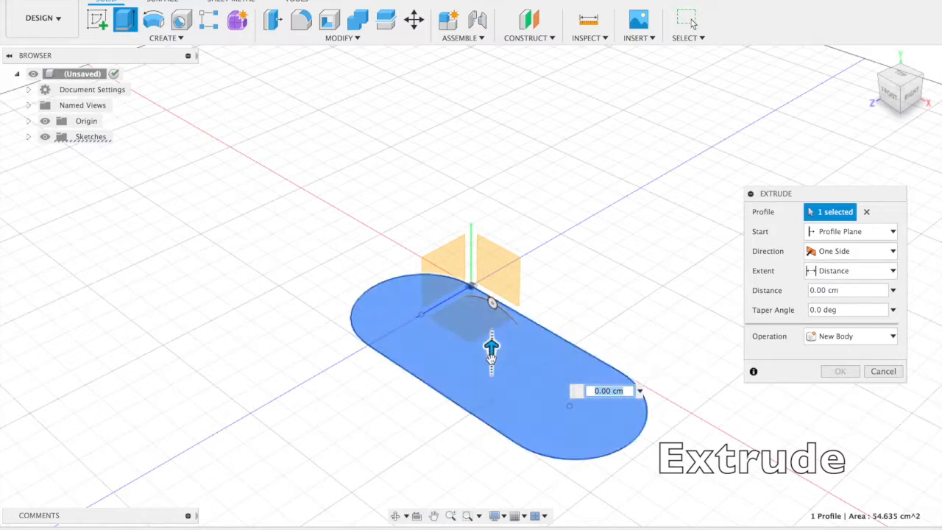
drag(492, 348, 492, 222)
click(853, 290)
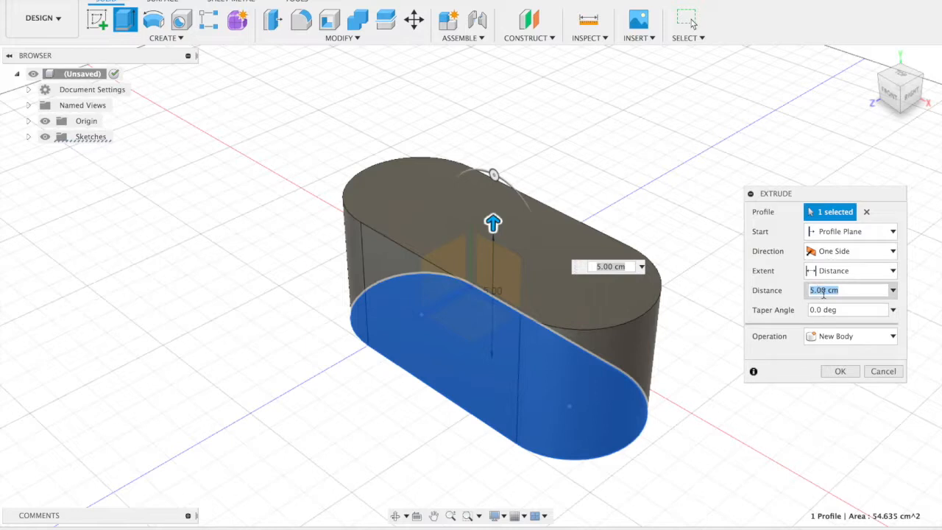
text(7)
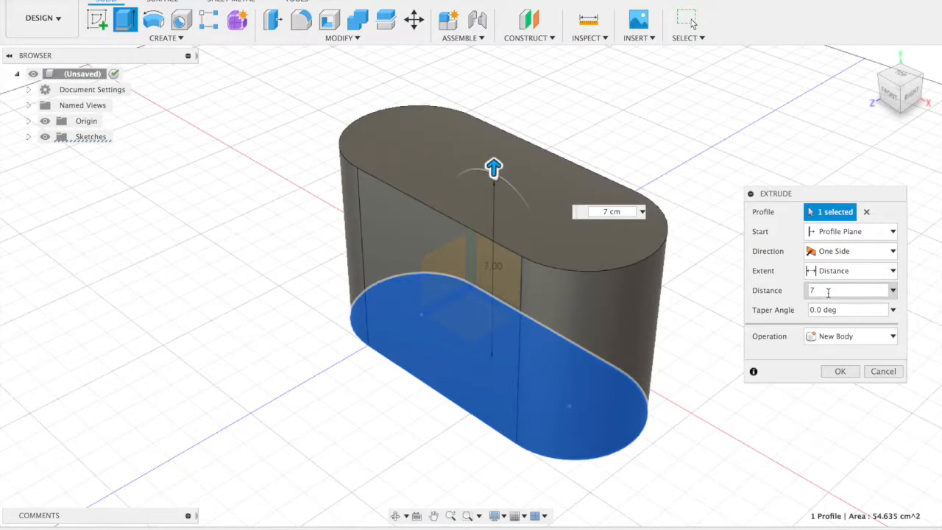
text(6)
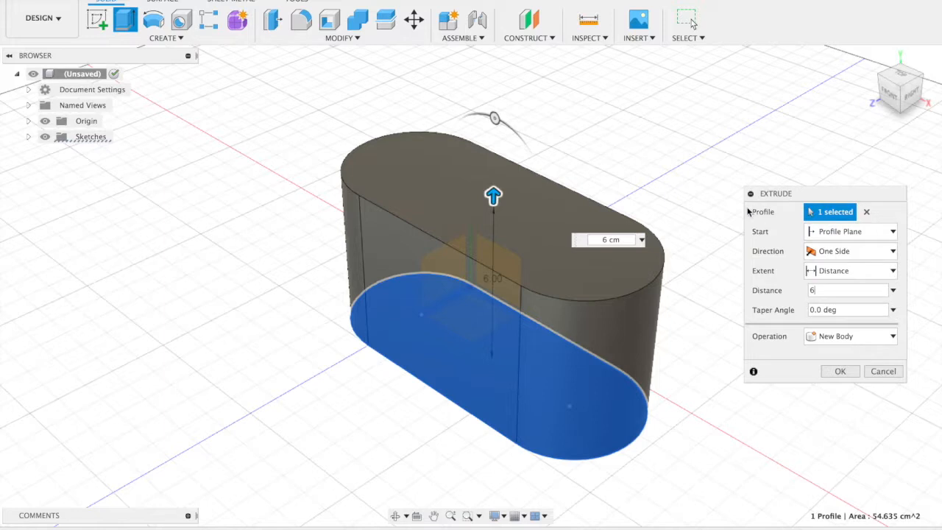
Step: Clear and reselect the slot profile for the 6 cm extrusion and complete it as a new body
click(867, 212)
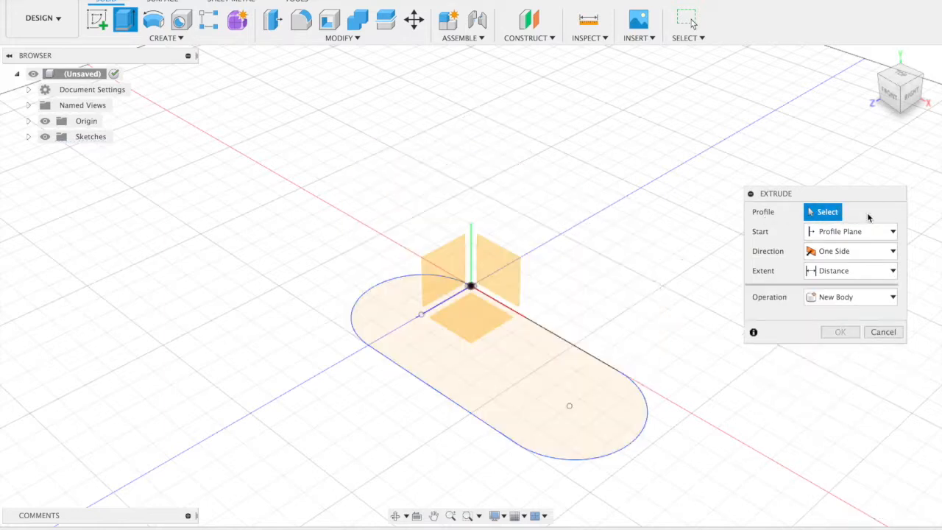
click(501, 379)
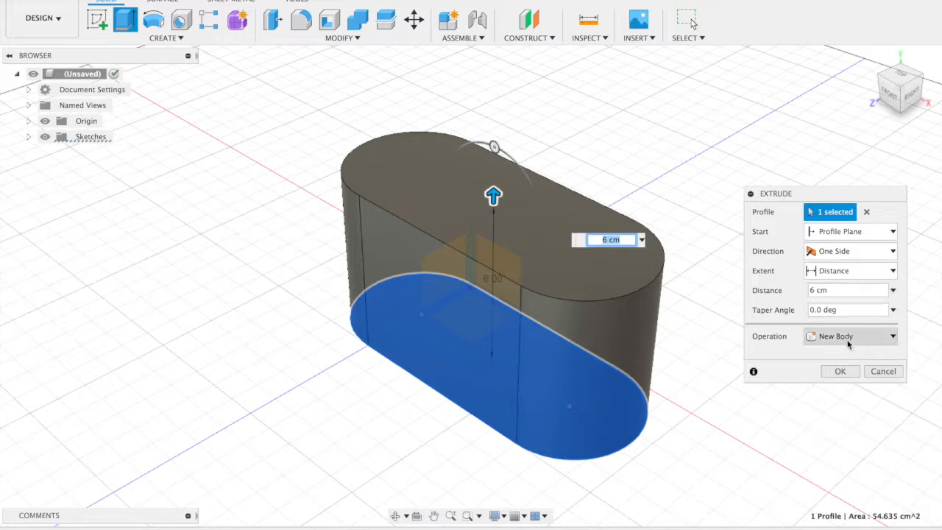
click(835, 339)
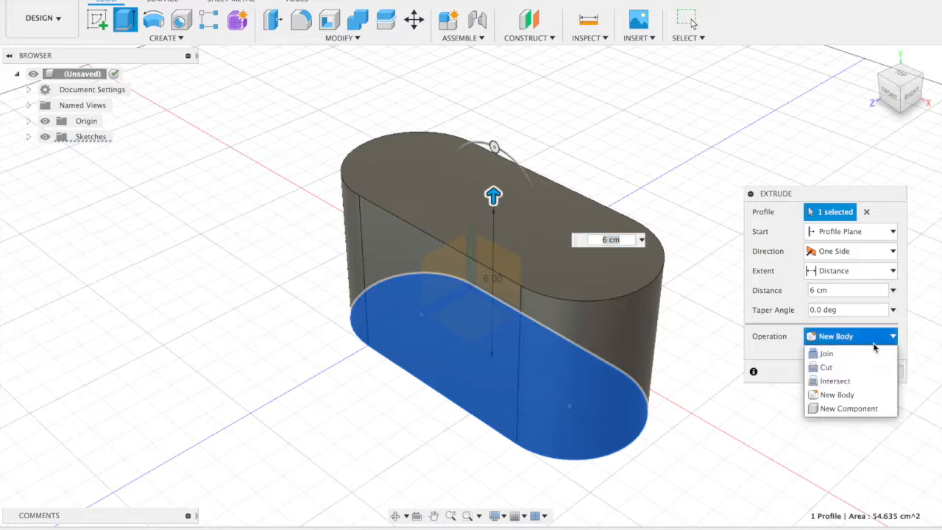
click(873, 343)
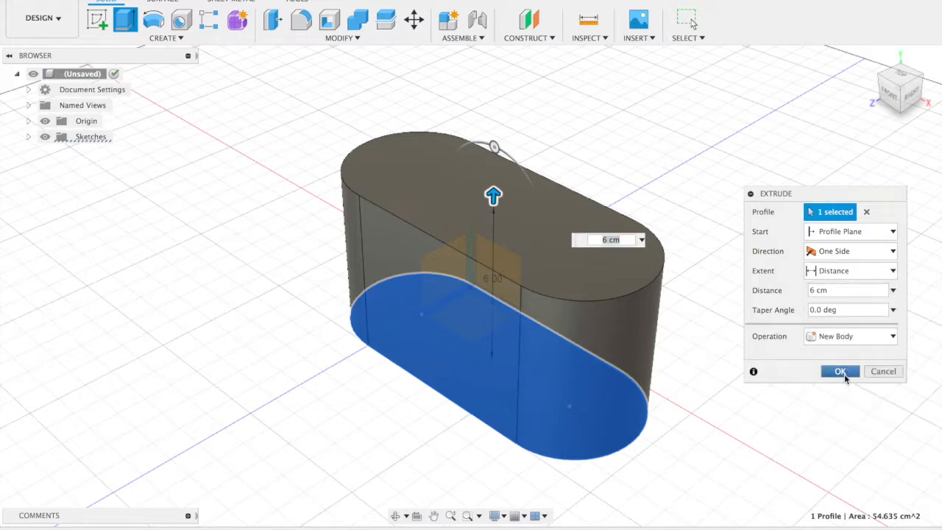
click(844, 374)
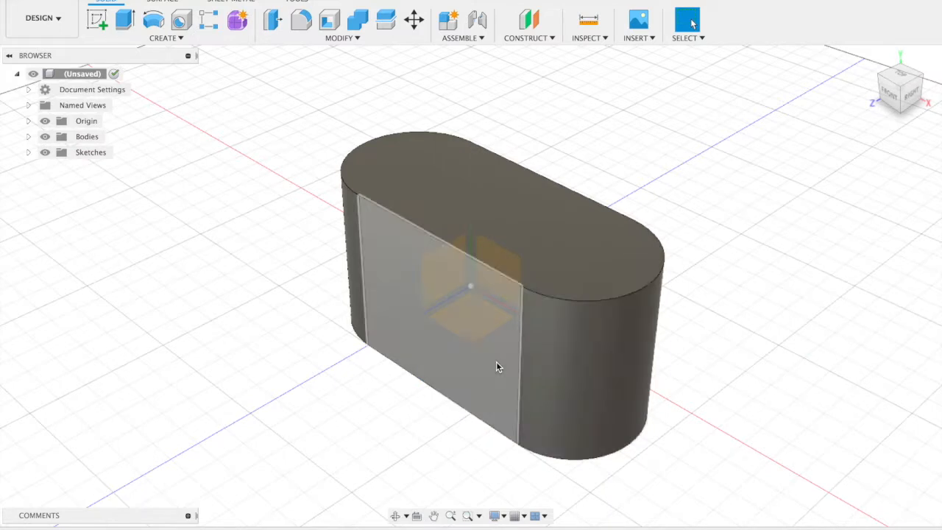
Step: Expand the list of bodies, rename the extruded body to "box" and deselect it
click(28, 139)
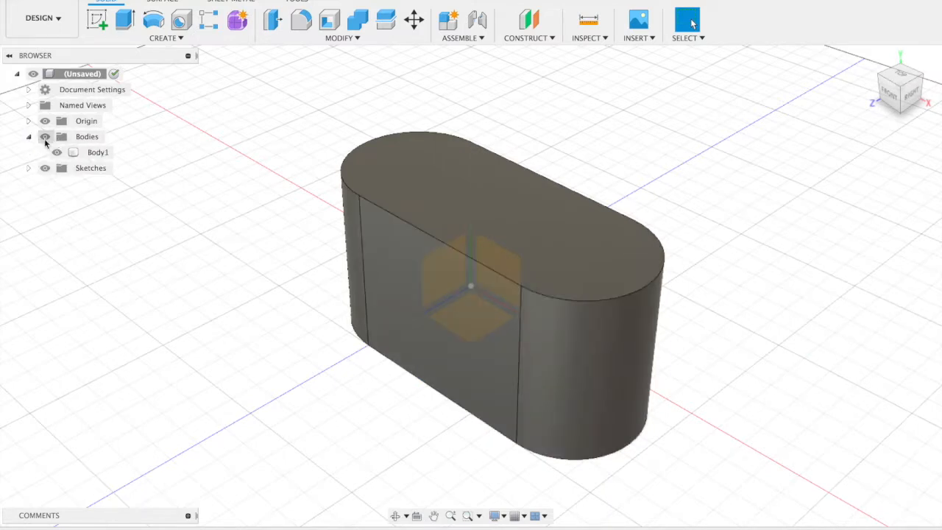
double_click(98, 153)
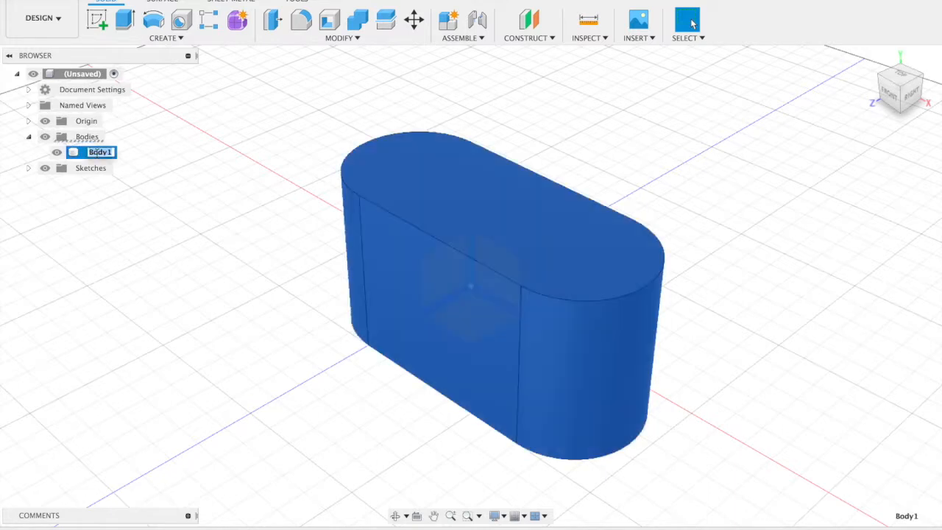
text(box)
key(Return)
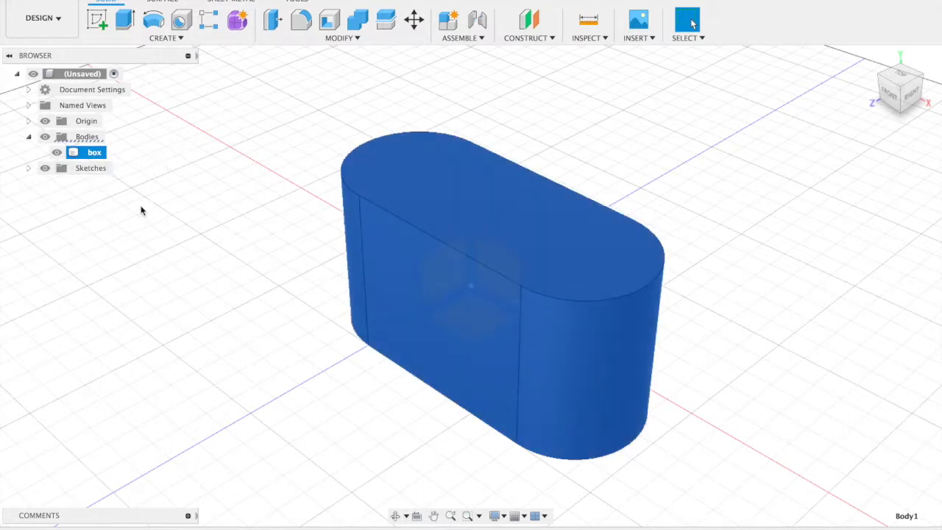
click(249, 243)
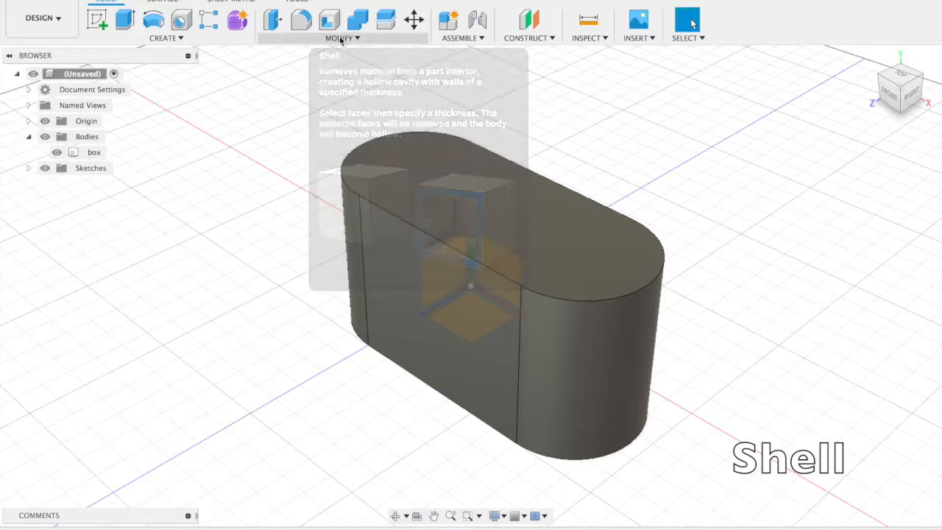
Step: Start the Shell command, try selecting the body's top, side and bottom faces, and clear the whole selection
click(338, 37)
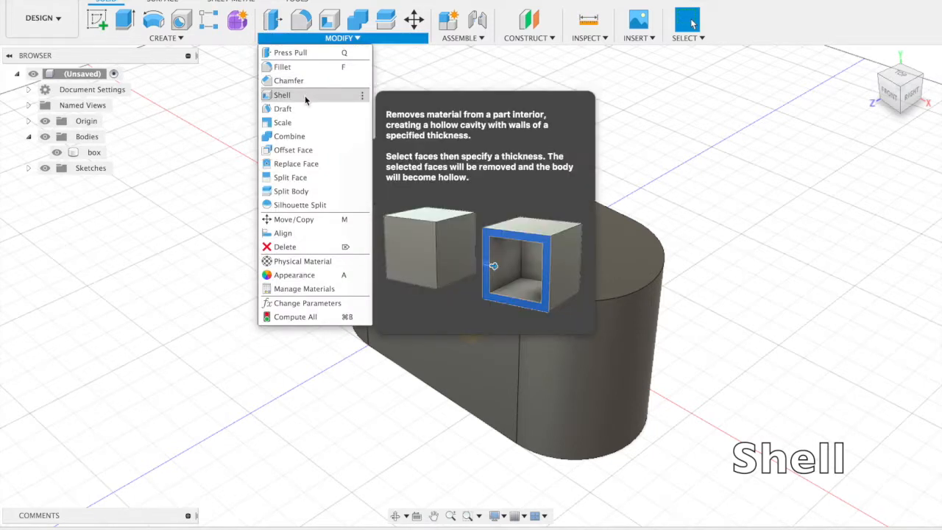
click(305, 100)
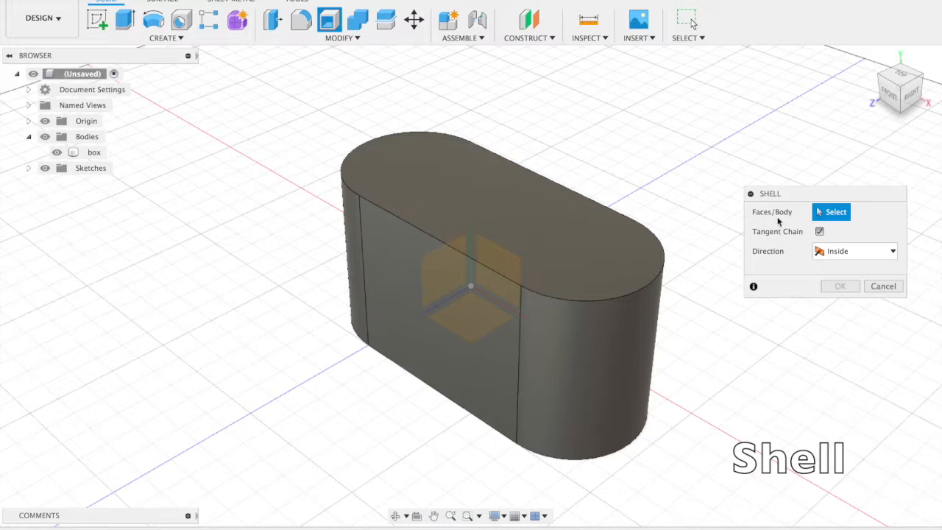
click(549, 219)
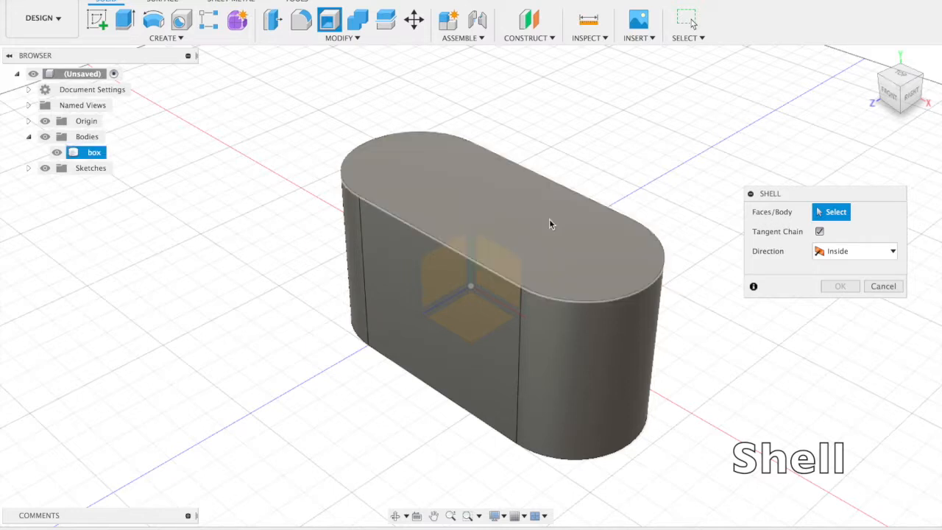
click(594, 366)
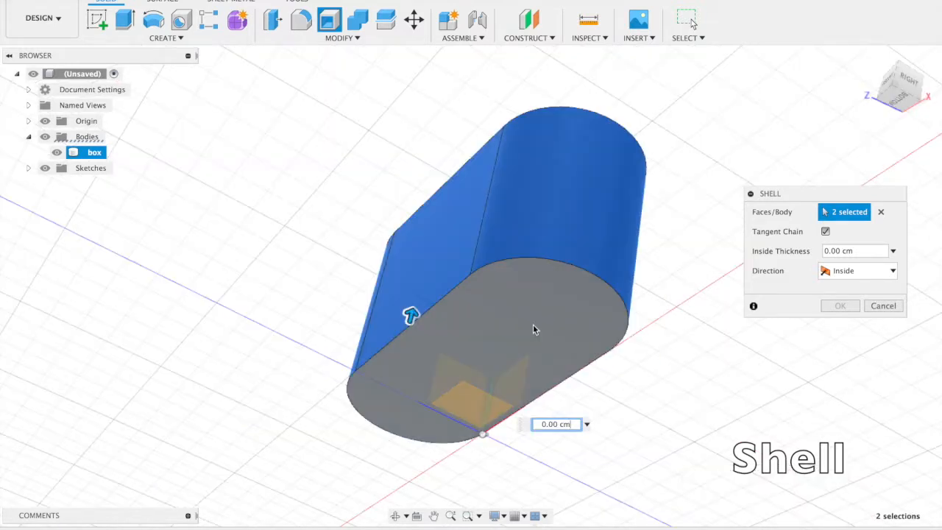
click(533, 324)
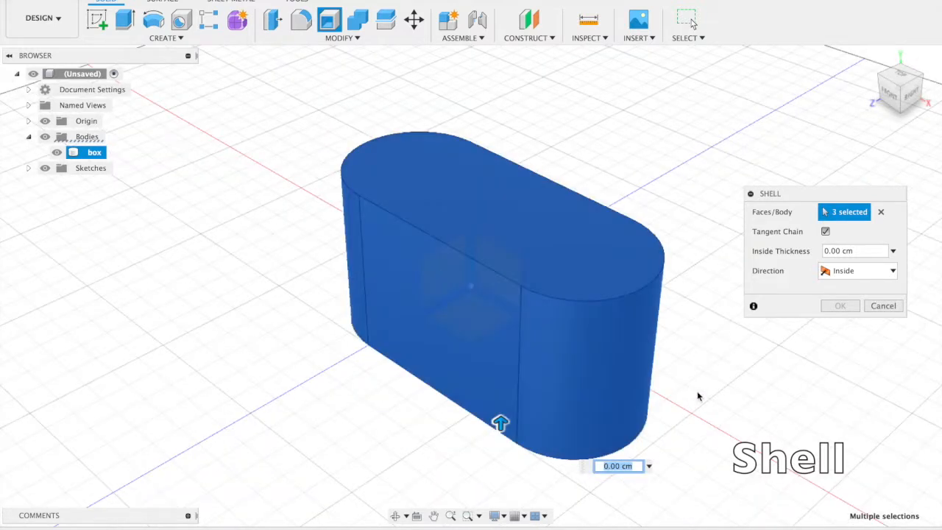
click(880, 212)
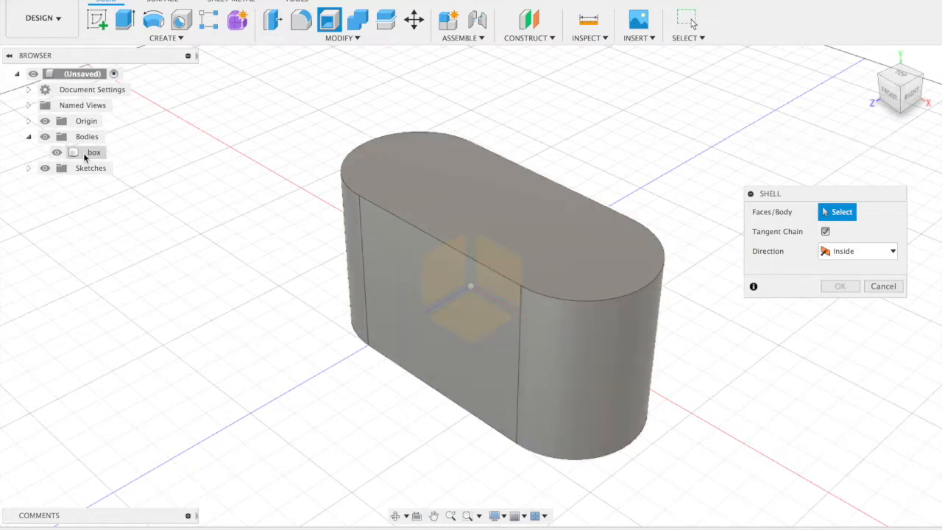
Step: Shell the entire box body with an inside thickness of 0.5 cm, choosing the body rather than individual faces
click(92, 152)
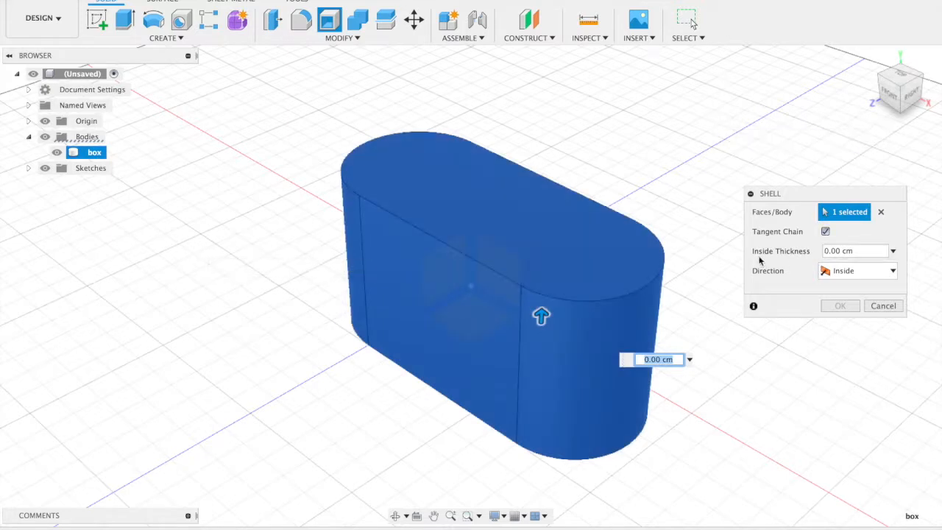
click(847, 250)
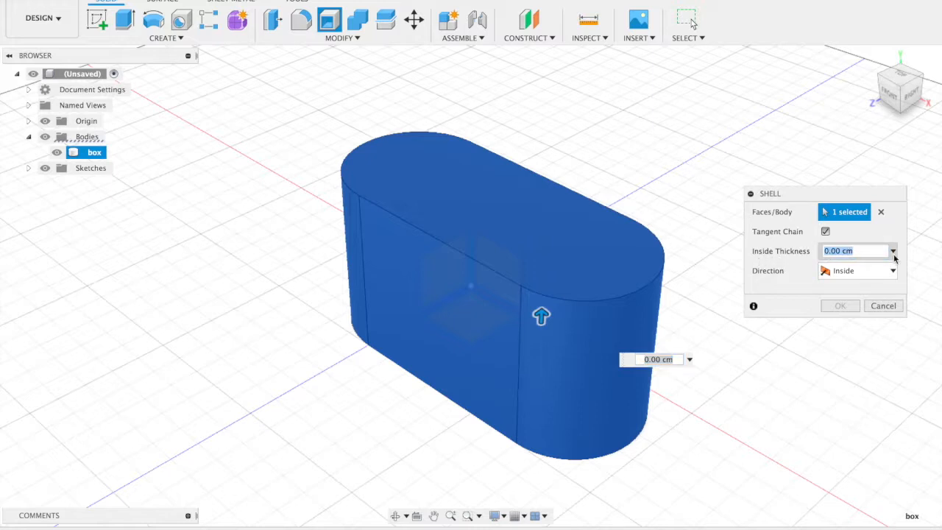
text(.5)
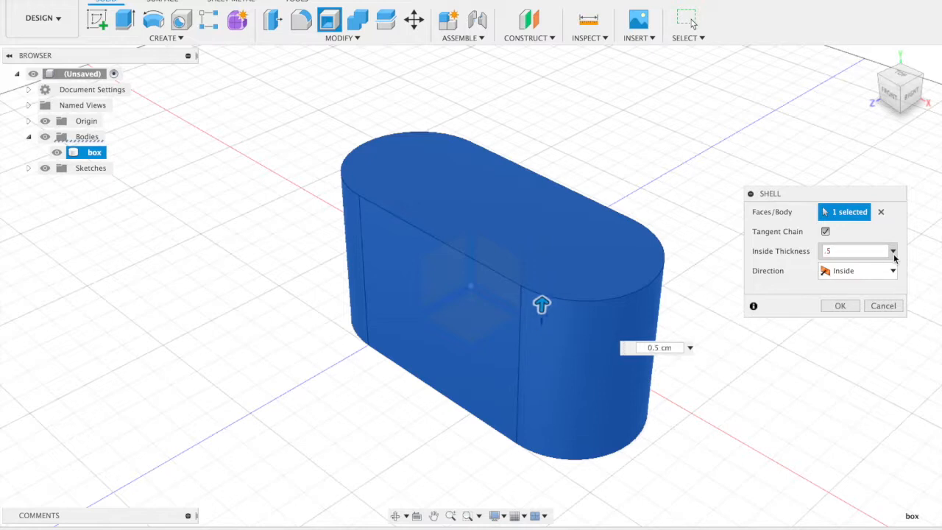
click(841, 306)
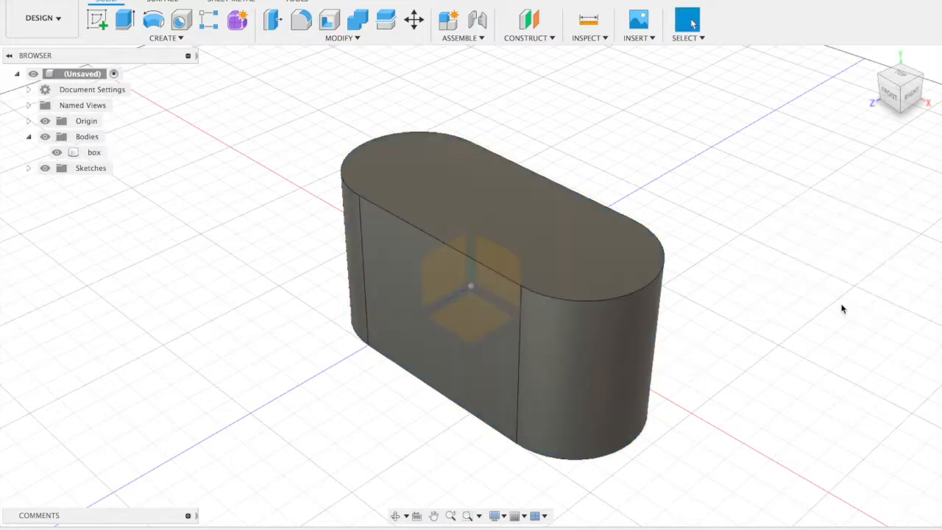
Step: Start an offset construction plane from the box's top face and pull it down into the body to -1.00 cm
shift+middle_drag(767, 298, 641, 194)
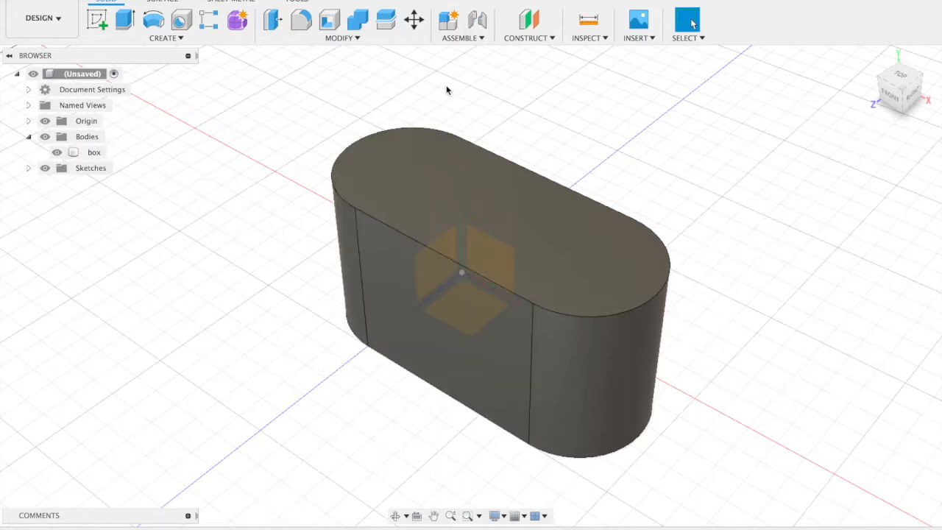
shift+scroll(446, 86, down, 5)
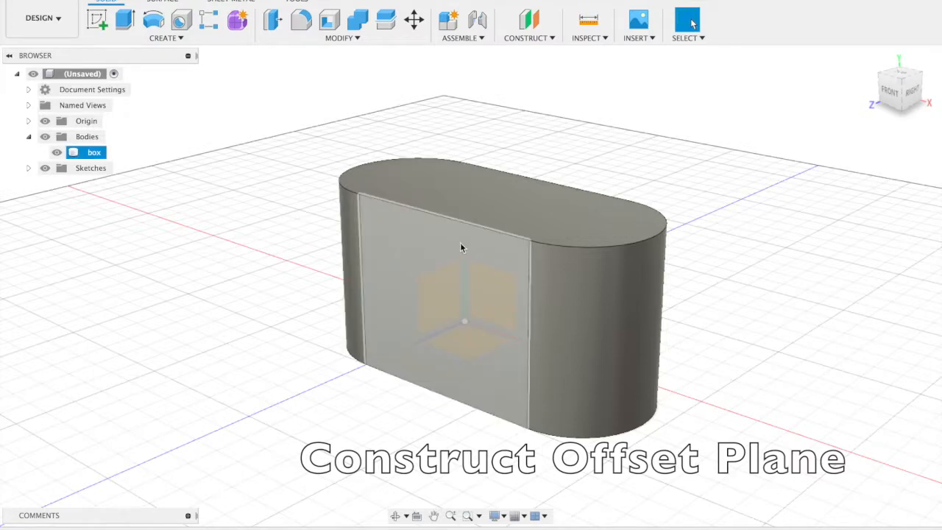
click(524, 38)
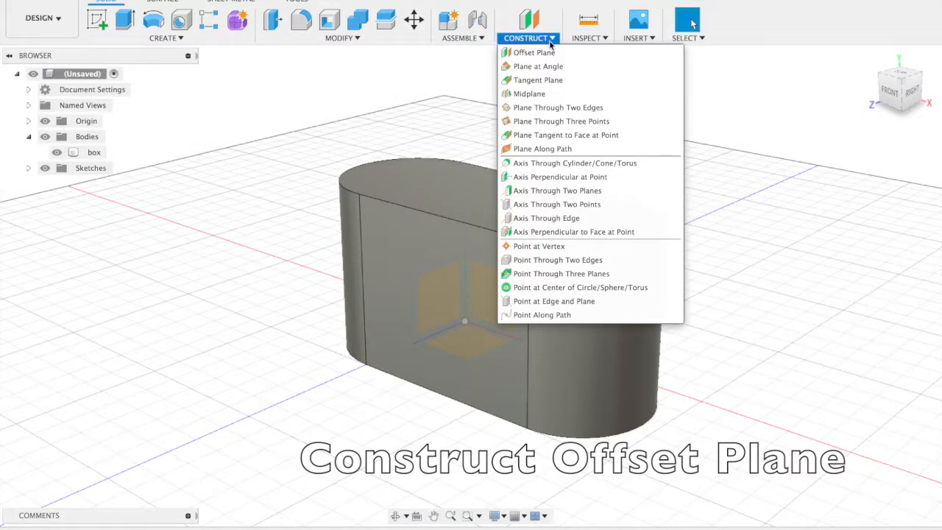
click(537, 53)
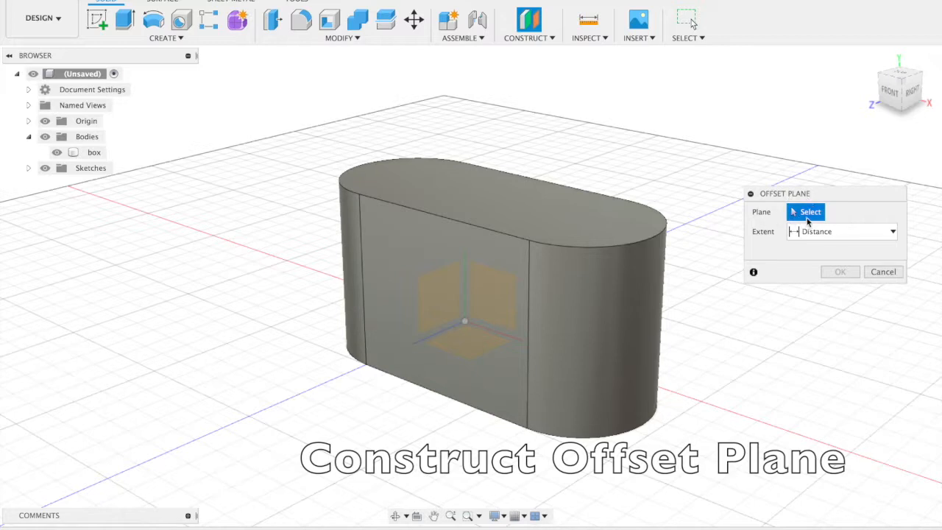
click(519, 204)
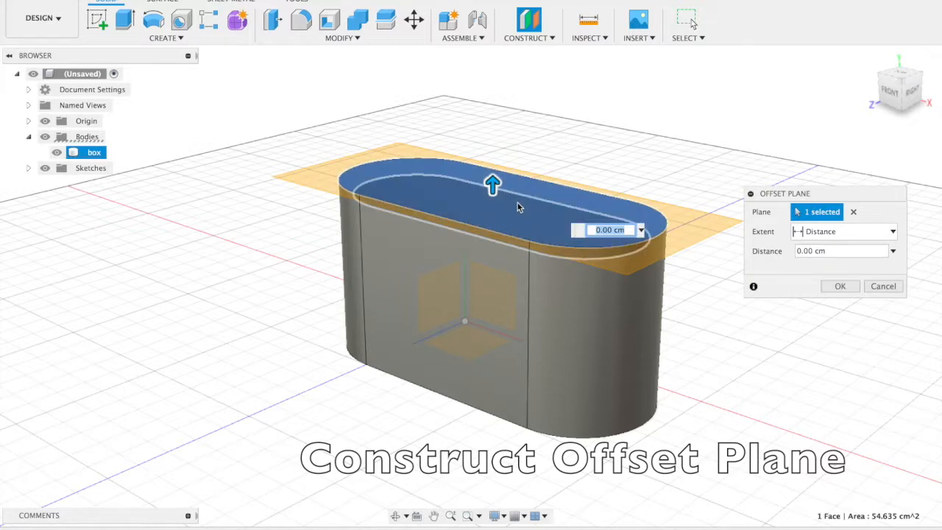
drag(492, 184, 497, 207)
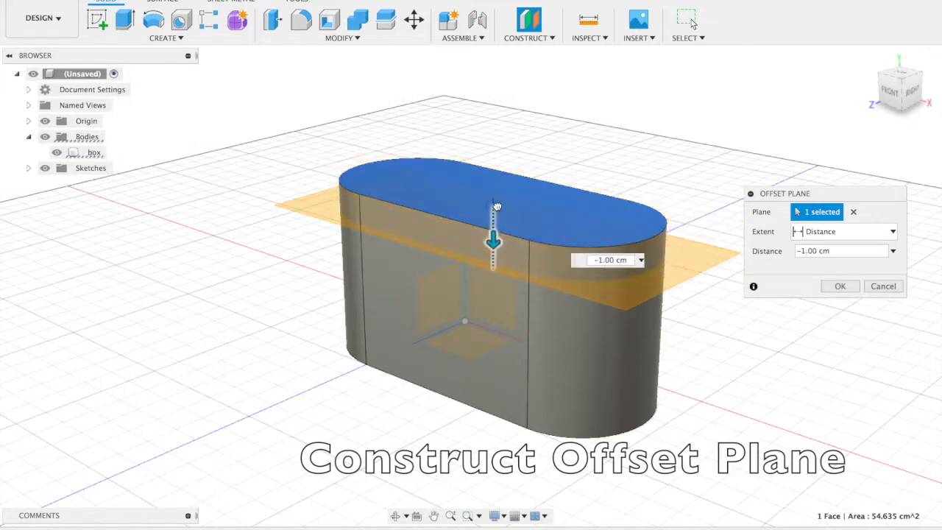
Step: Set the plane's offset distance to -0.5 cm, below the top face, and create the plane
click(811, 251)
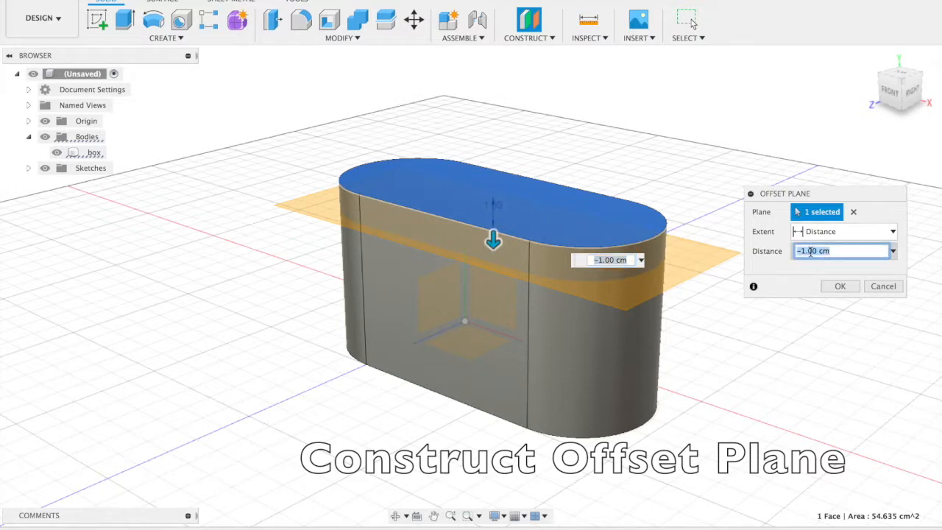
text(.5)
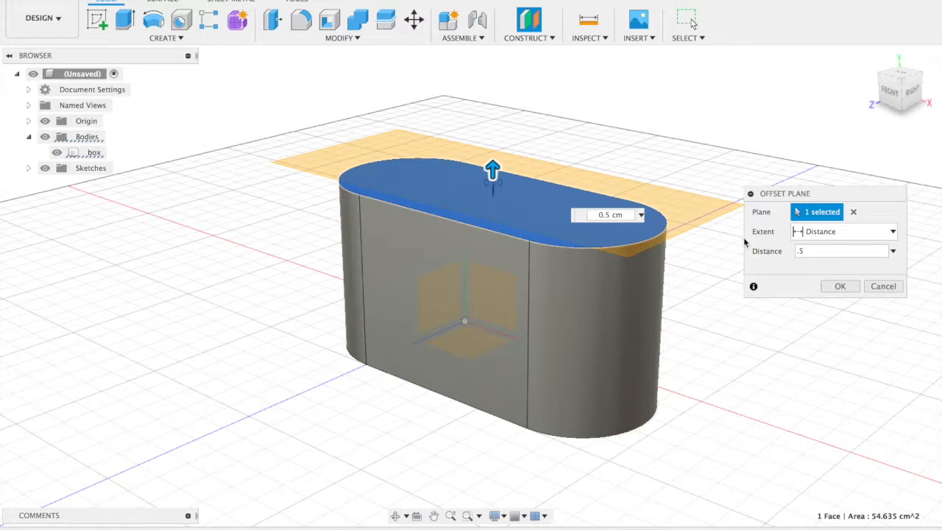
key(BackSpace)
key(BackSpace)
text(-)
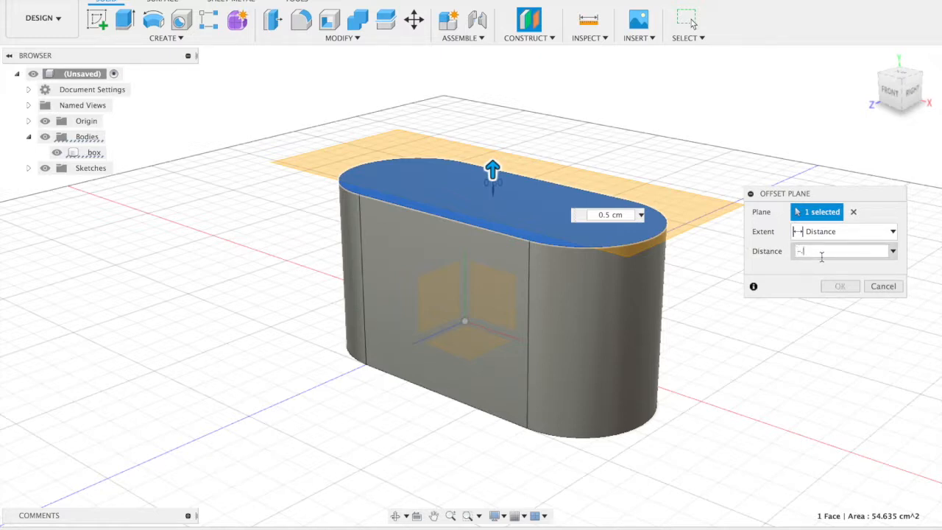
text(.5)
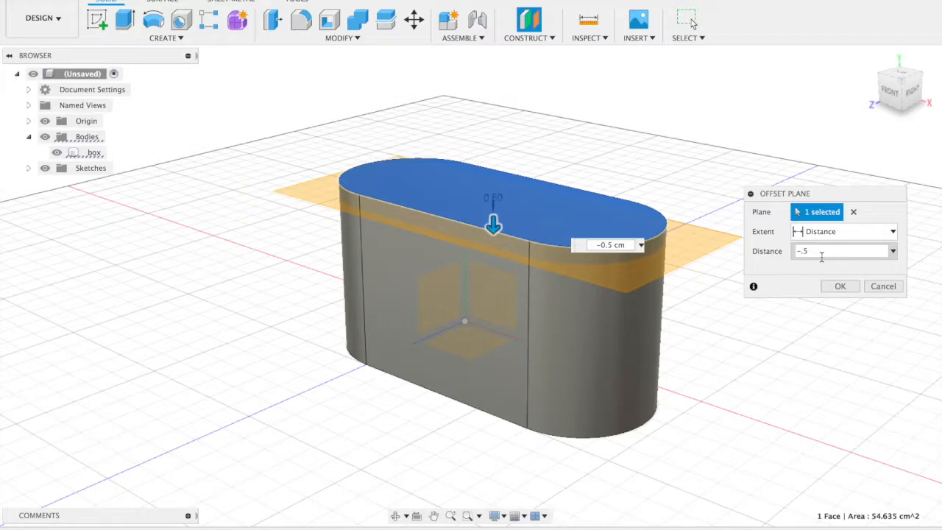
text(cm)
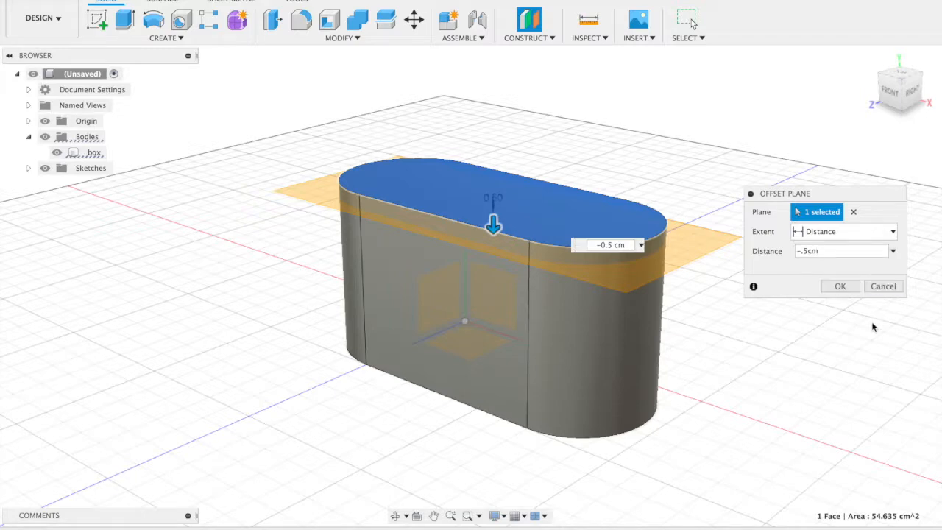
shift+scroll(724, 287, down, 5)
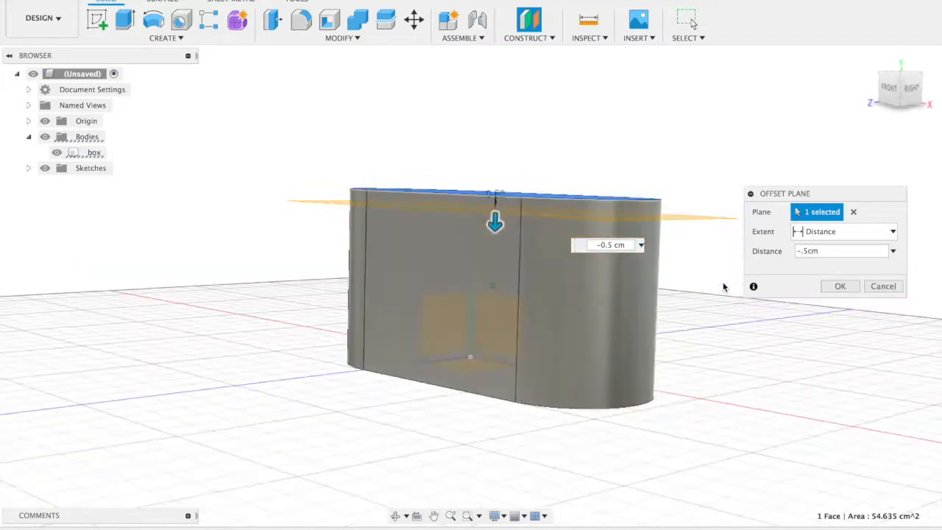
shift+scroll(724, 287, up, 5)
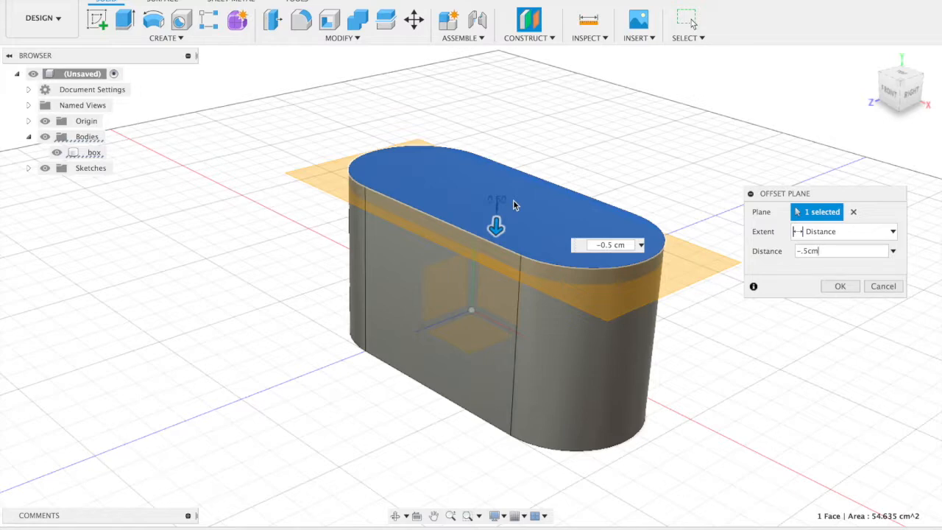
click(839, 286)
Step: Split the box body into two bodies, using the offset construction plane as the splitting tool
shift+scroll(732, 313, down, 5)
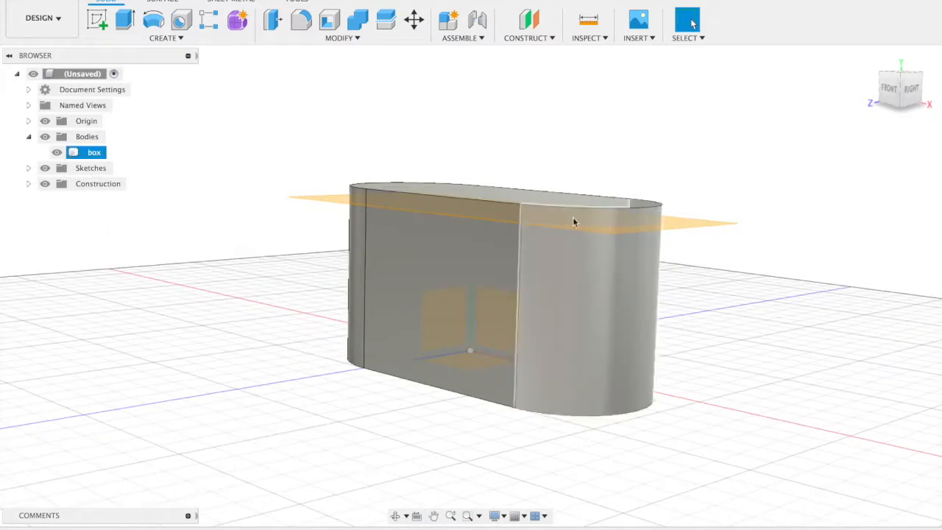
shift+scroll(524, 197, up, 5)
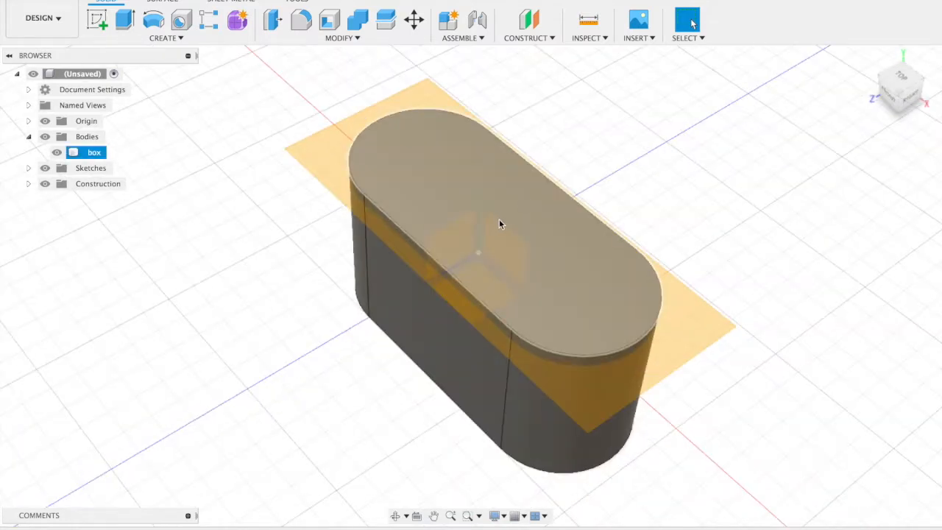
shift+scroll(491, 220, down, 5)
shift+scroll(491, 221, up, 5)
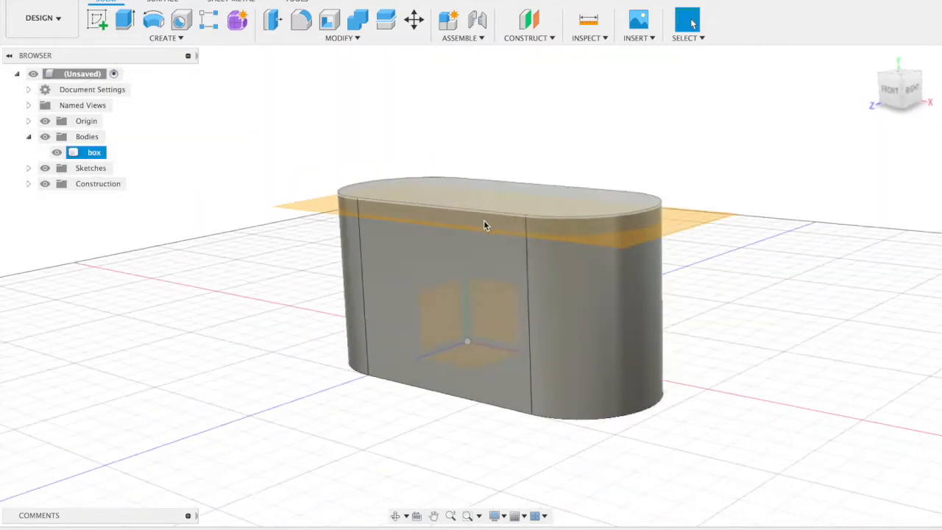
click(426, 114)
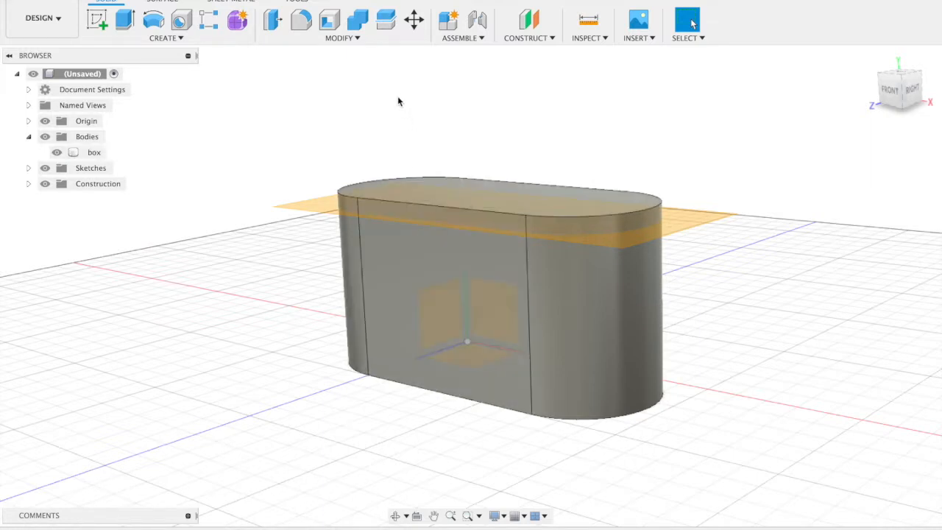
click(342, 38)
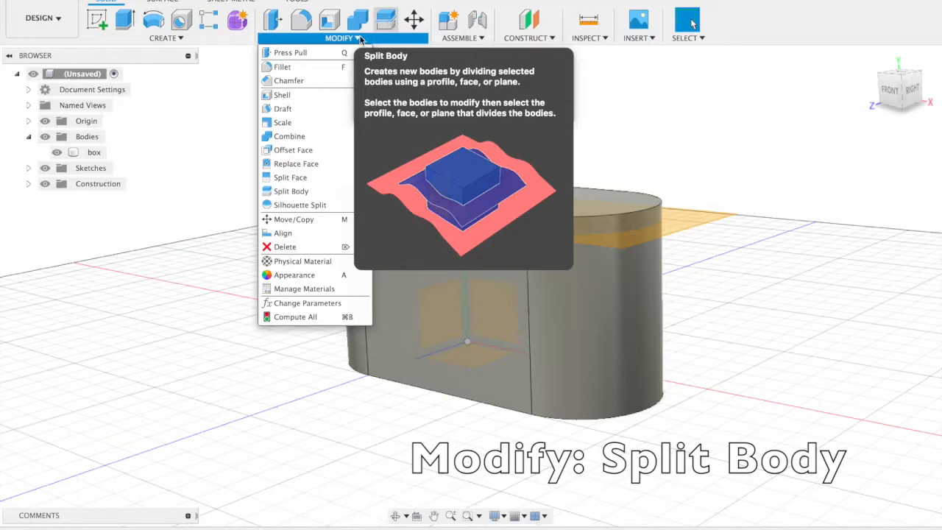
click(318, 193)
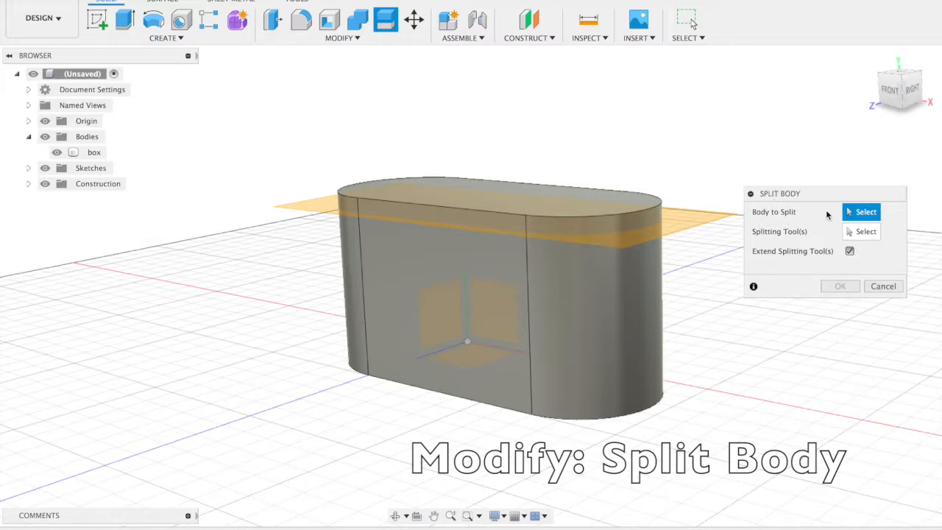
click(586, 314)
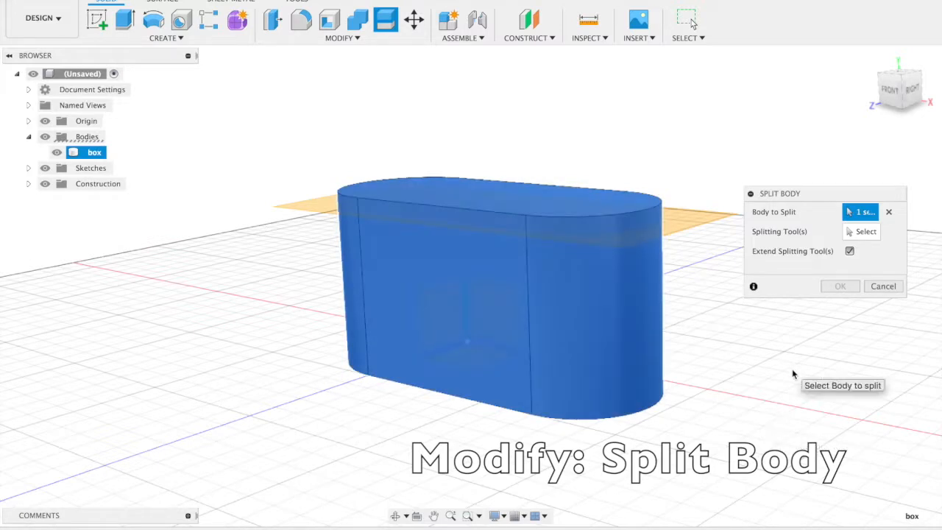
click(861, 232)
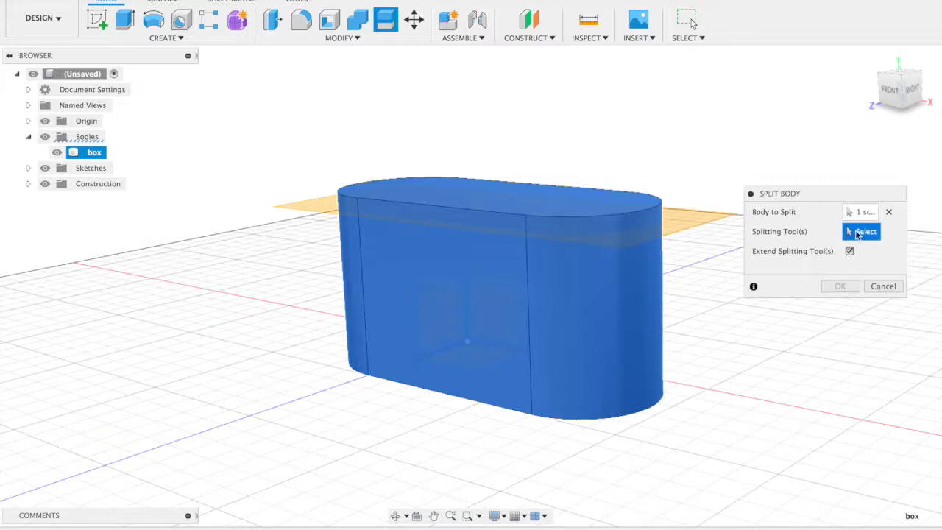
click(692, 222)
shift+middle_drag(711, 286, 657, 189)
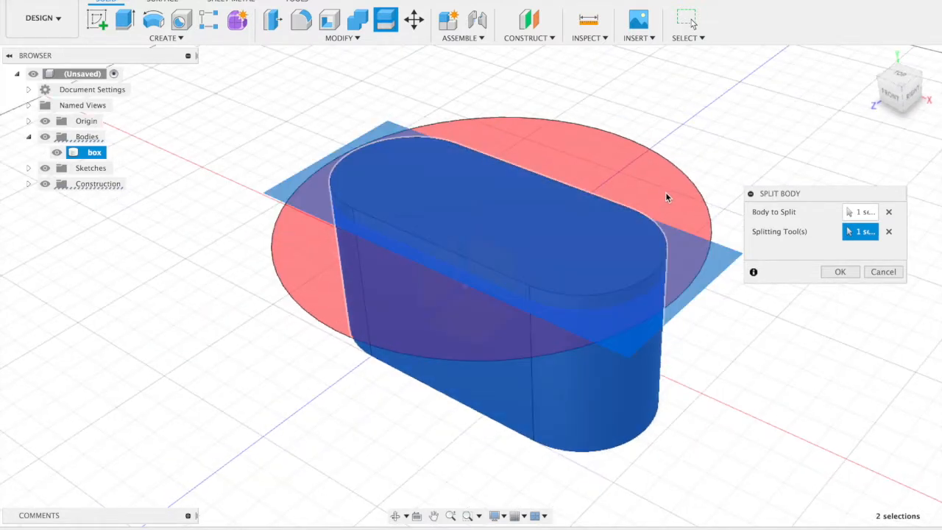
shift+scroll(783, 360, down, 5)
shift+scroll(783, 360, up, 4)
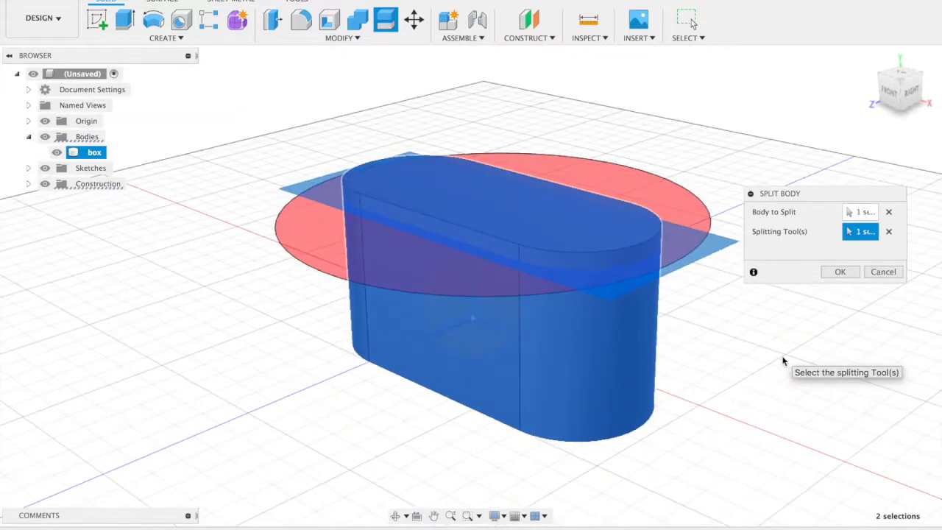
click(840, 272)
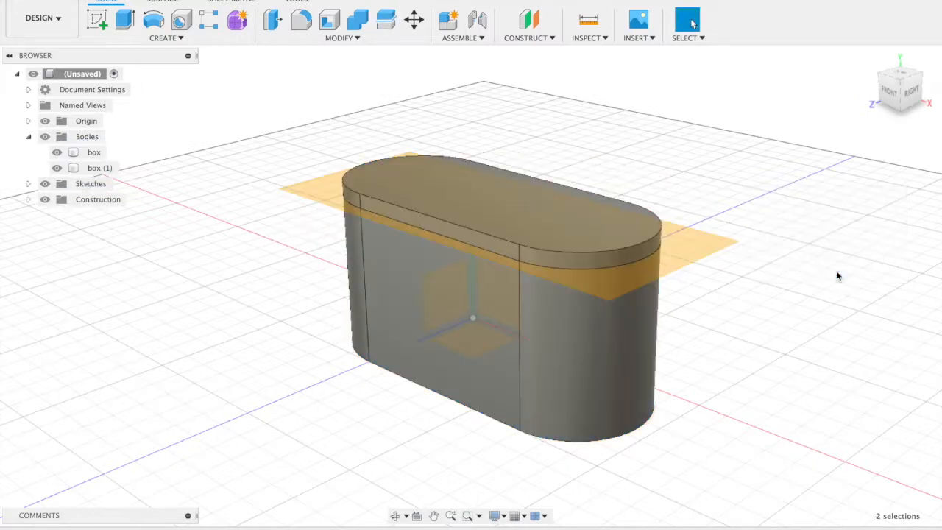
Step: Rename the upper split body "box (1)" to "lid" and deselect it
click(99, 169)
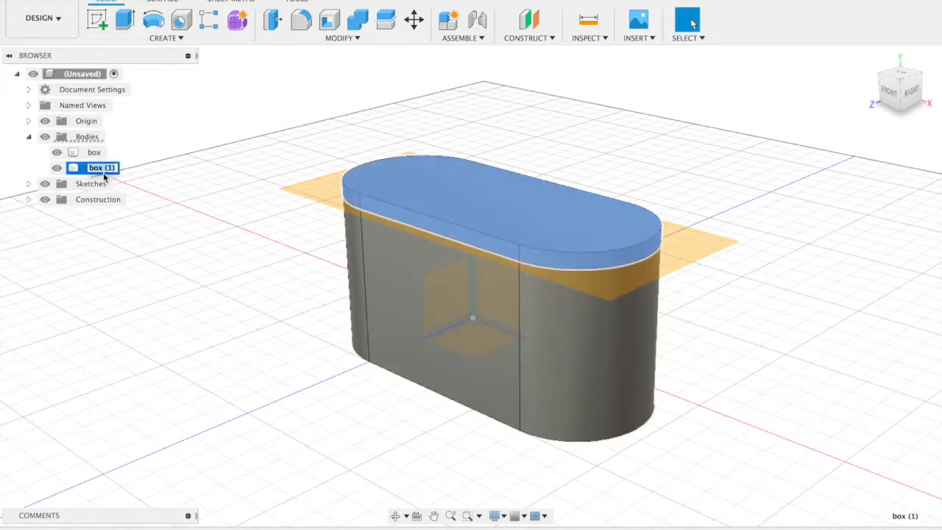
text(lid)
key(Return)
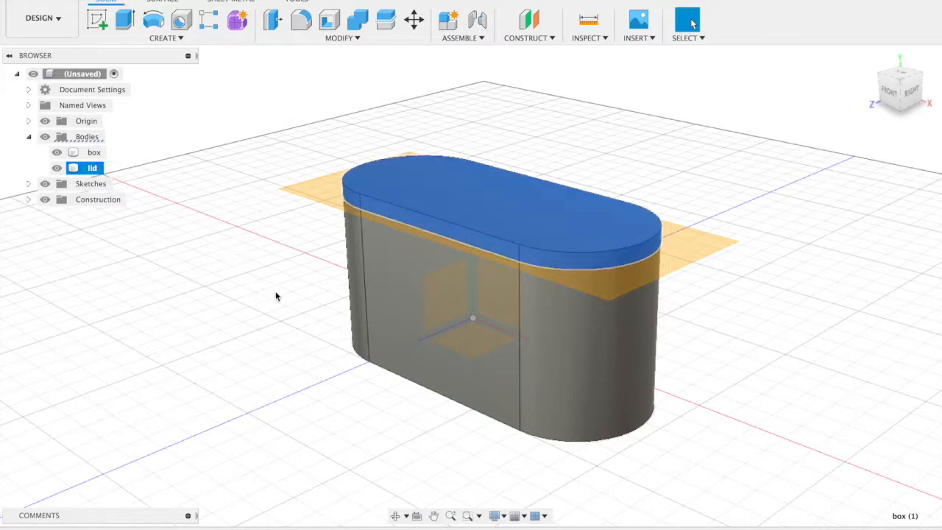
shift+scroll(275, 290, right, 5)
shift+scroll(276, 291, left, 5)
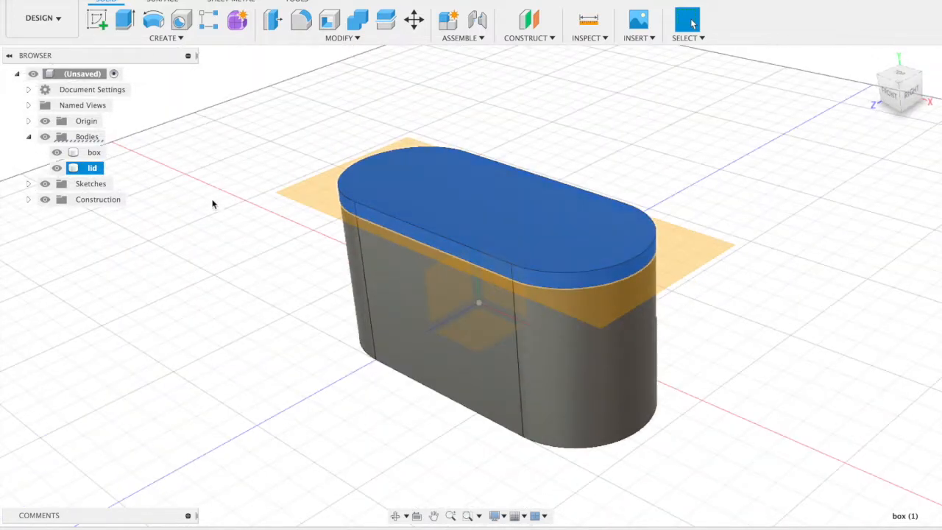
click(213, 214)
Step: Move the lid body -12 cm in X distance, sliding it lengthwise off the box
shift+scroll(300, 285, down, 5)
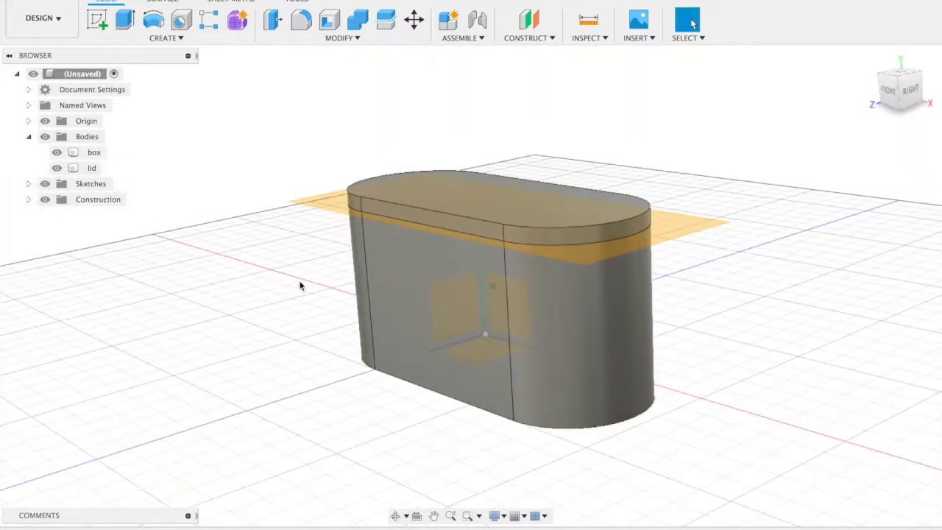
shift+scroll(300, 286, up, 5)
shift+scroll(300, 286, up, 2)
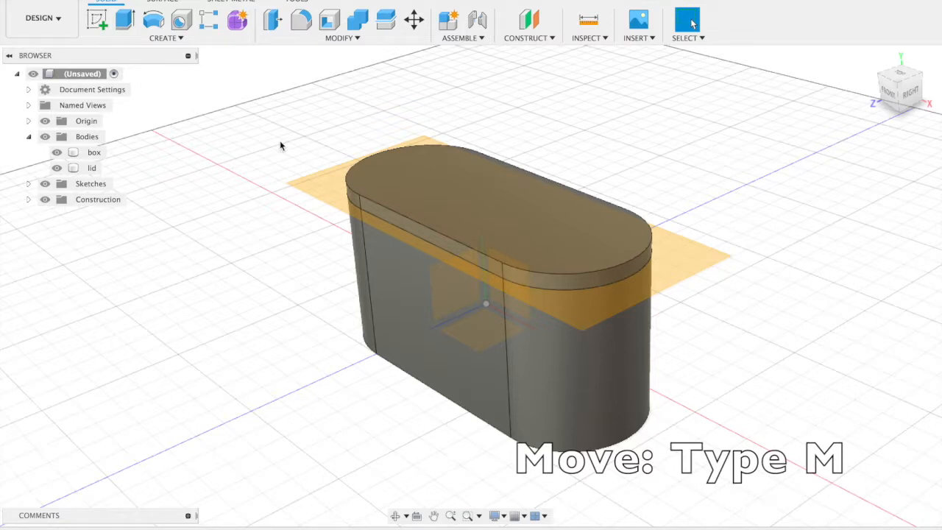
key(m)
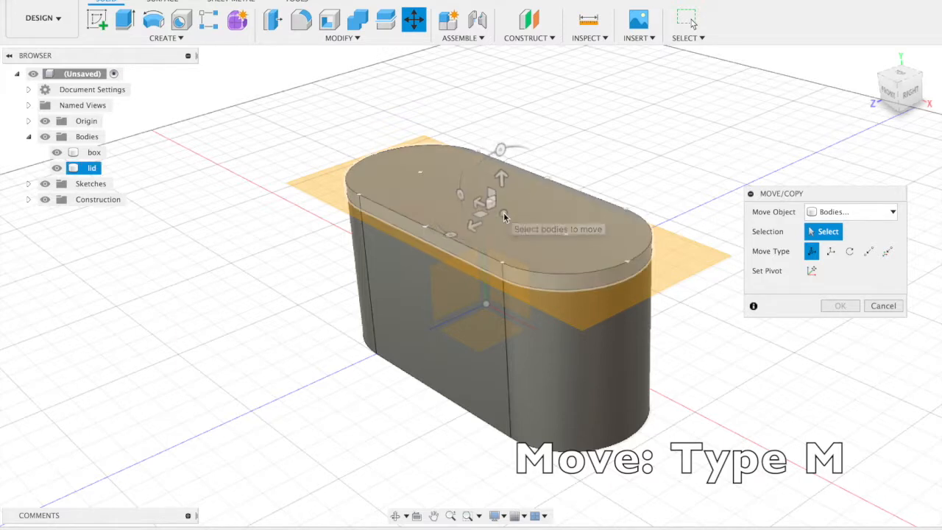
click(504, 215)
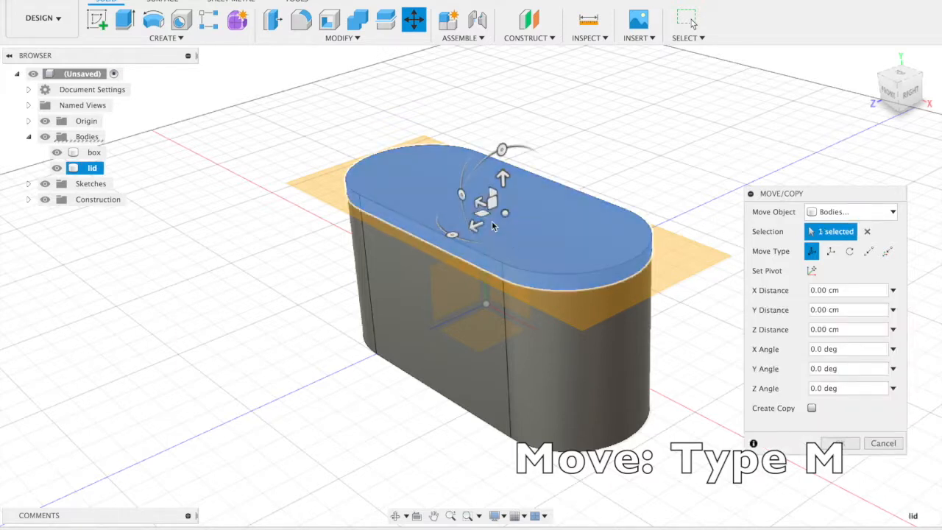
drag(492, 210, 763, 309)
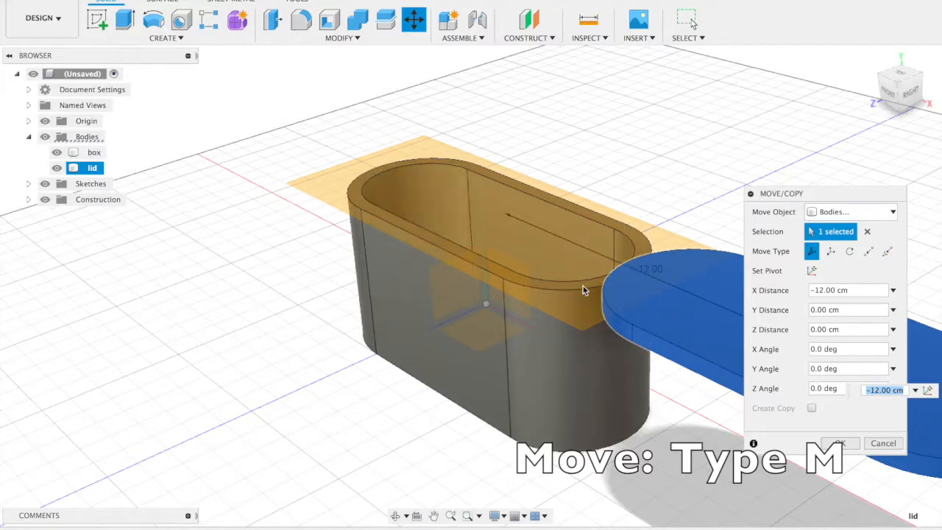
shift+scroll(588, 370, down, 5)
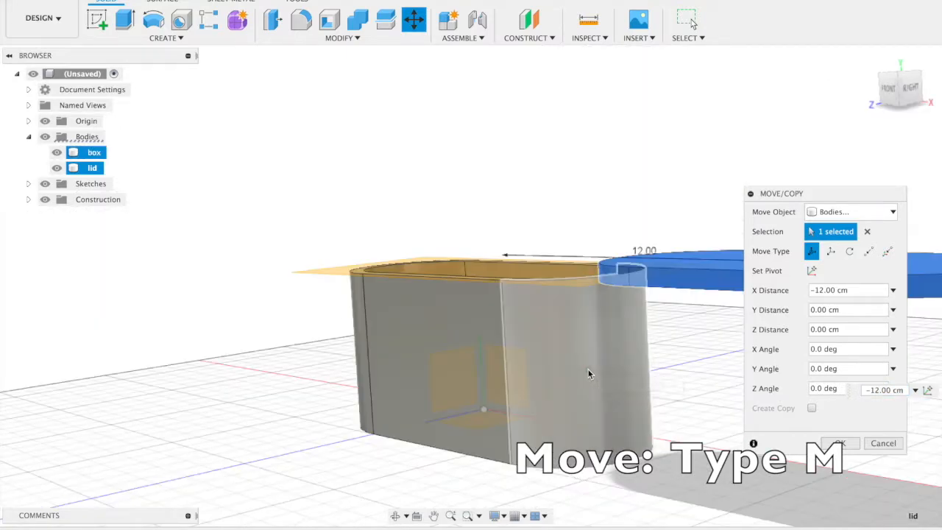
shift+scroll(588, 369, down, 8)
shift+scroll(588, 369, up, 3)
shift+scroll(588, 369, up, 6)
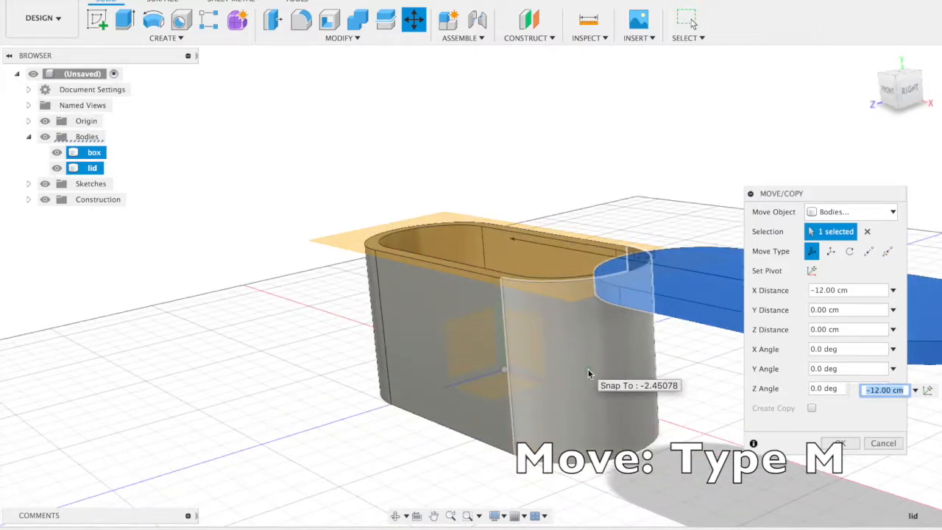
key(Return)
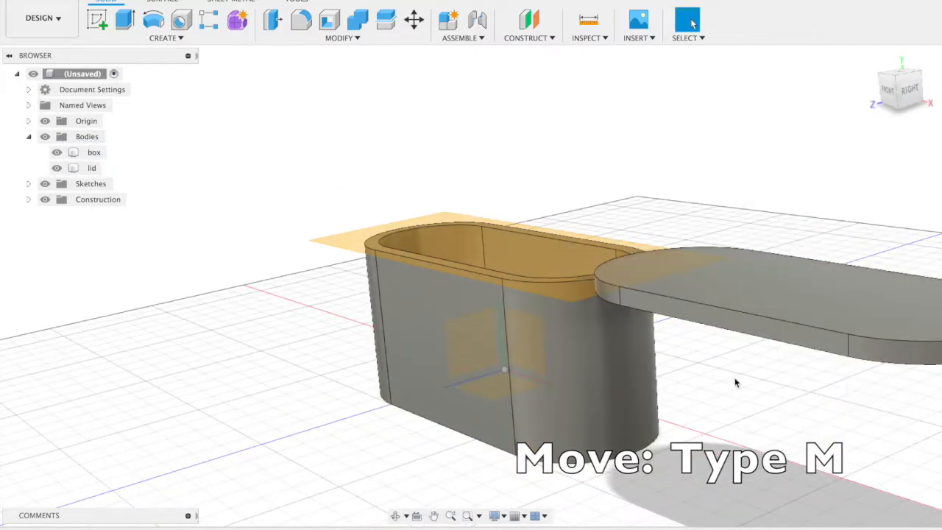
Step: Construct a midplane between the two long, straight side faces of the lid
shift+scroll(735, 383, up, 4)
shift+scroll(734, 383, down, 6)
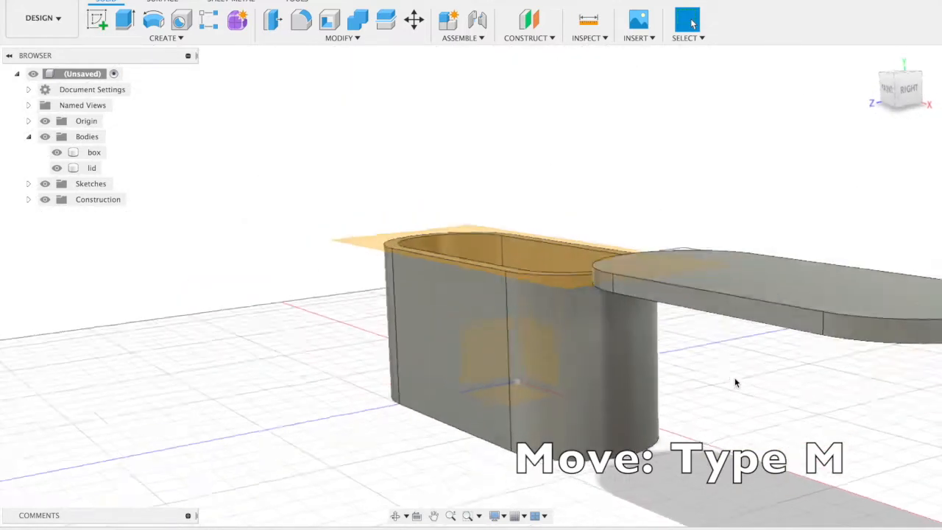
shift+scroll(735, 379, right, 8)
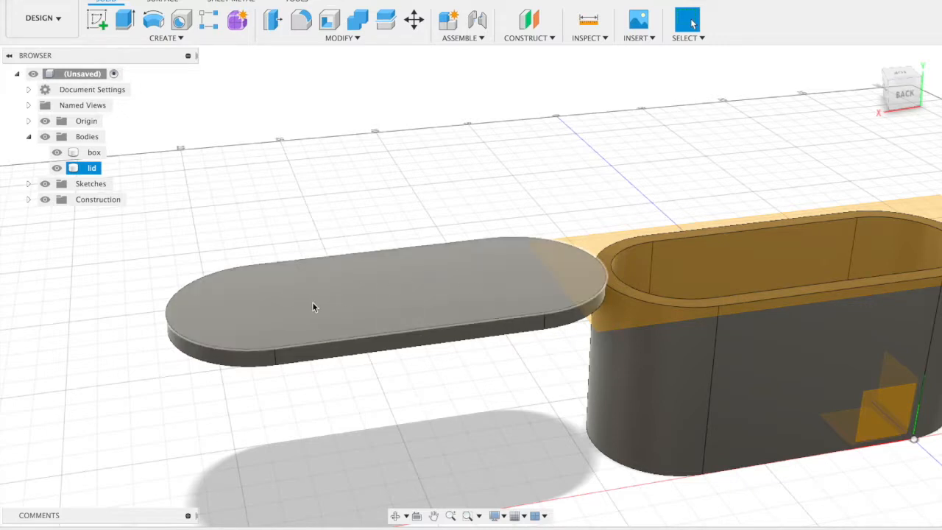
shift+scroll(381, 292, up, 8)
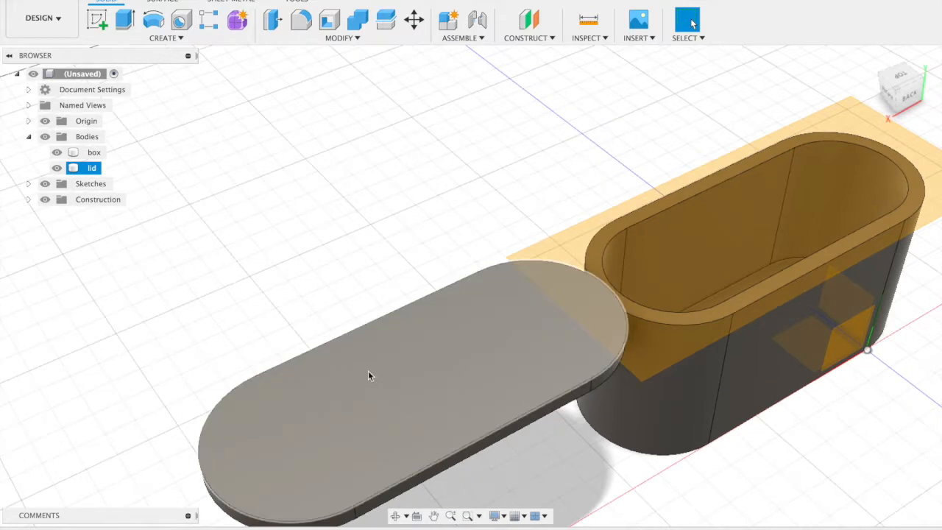
shift+scroll(487, 374, down, 8)
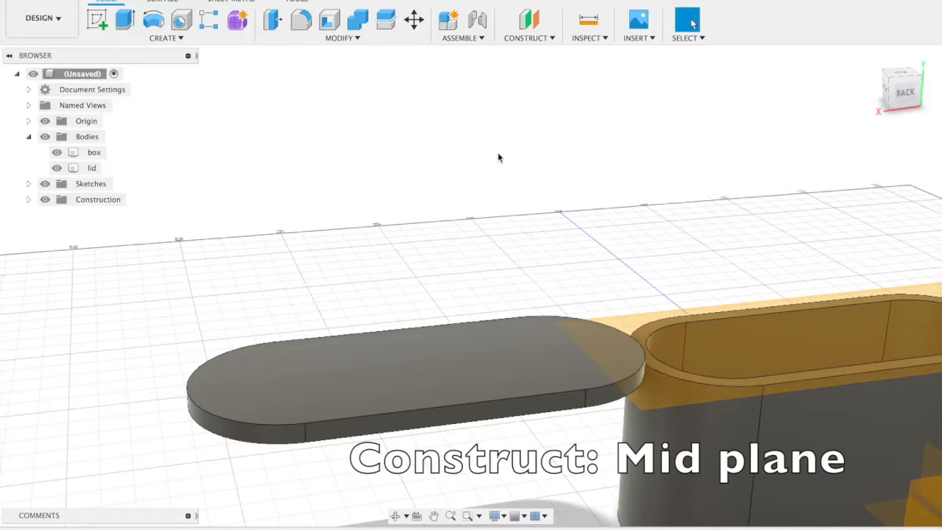
click(534, 43)
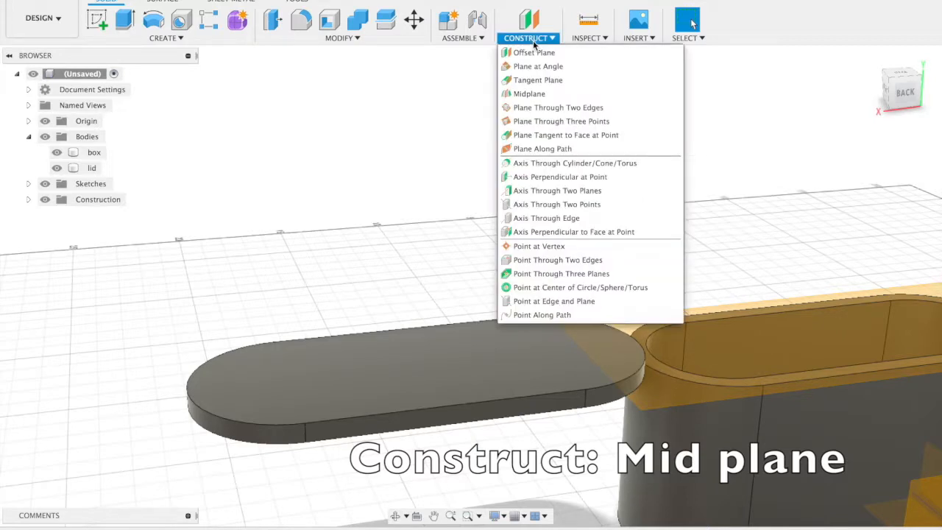
click(549, 95)
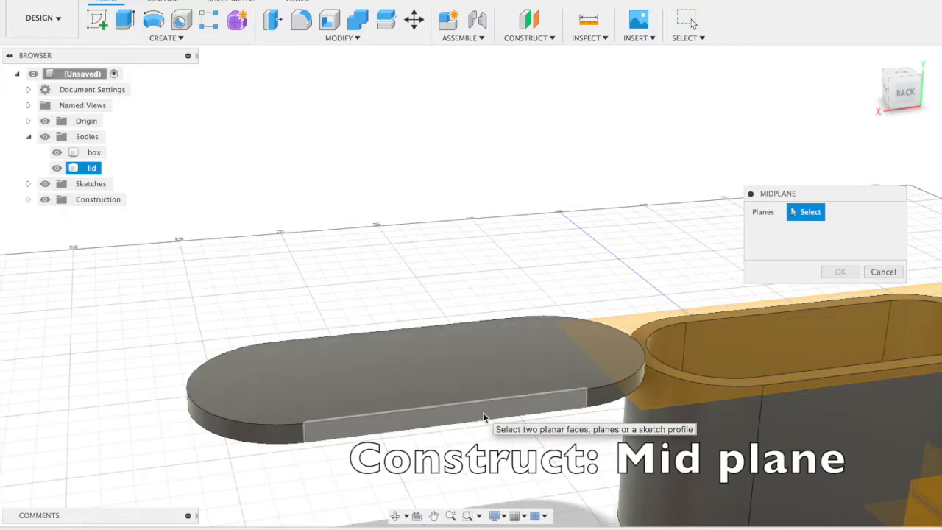
click(483, 418)
shift+middle_drag(485, 416, 451, 444)
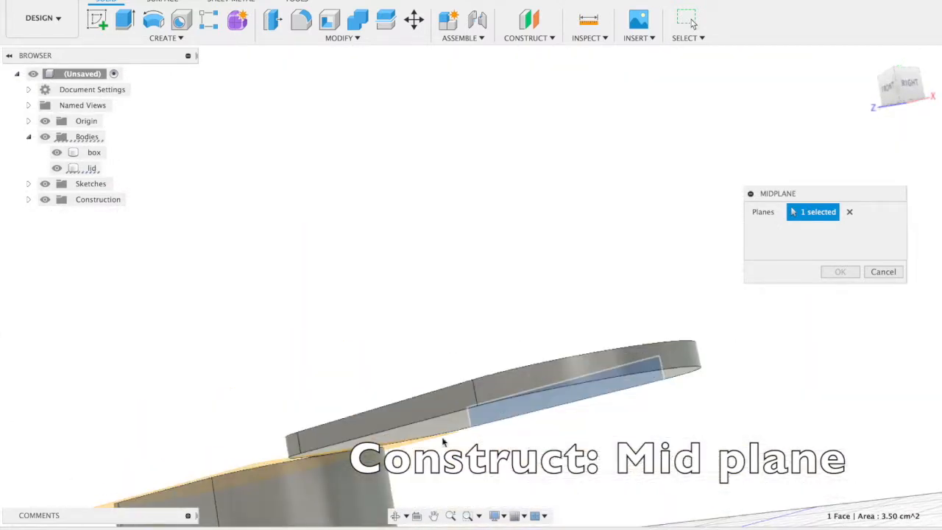
click(488, 386)
shift+middle_drag(488, 386, 521, 324)
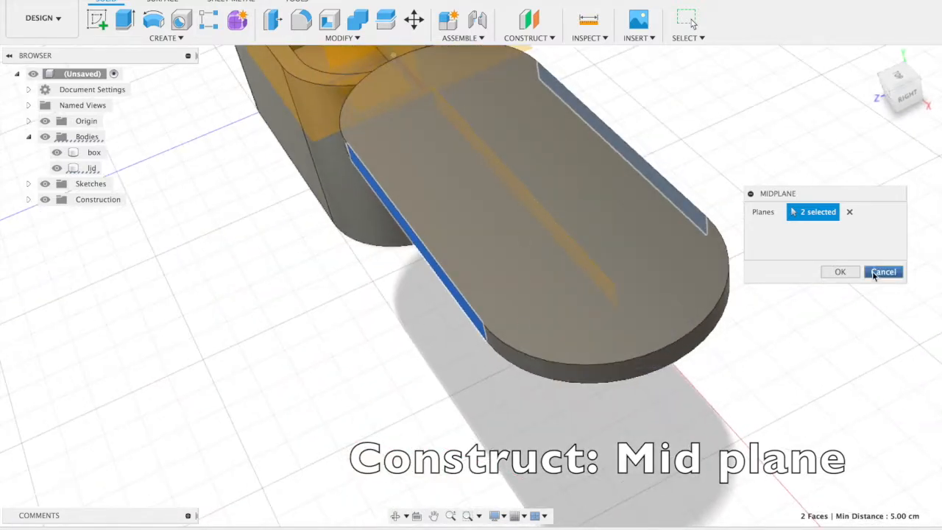
click(839, 271)
Step: Start a new sketch on the midplane that runs lengthwise through the lid
shift+scroll(728, 383, down, 10)
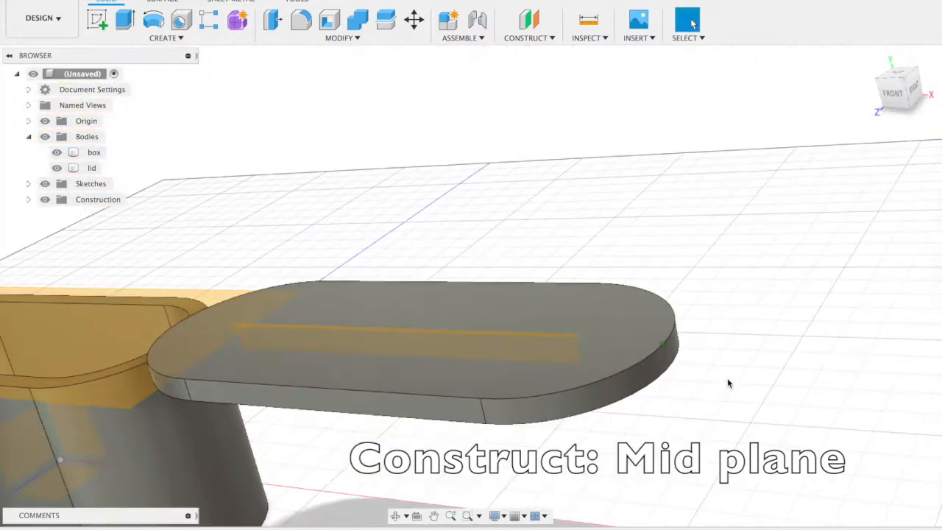
click(97, 18)
click(387, 345)
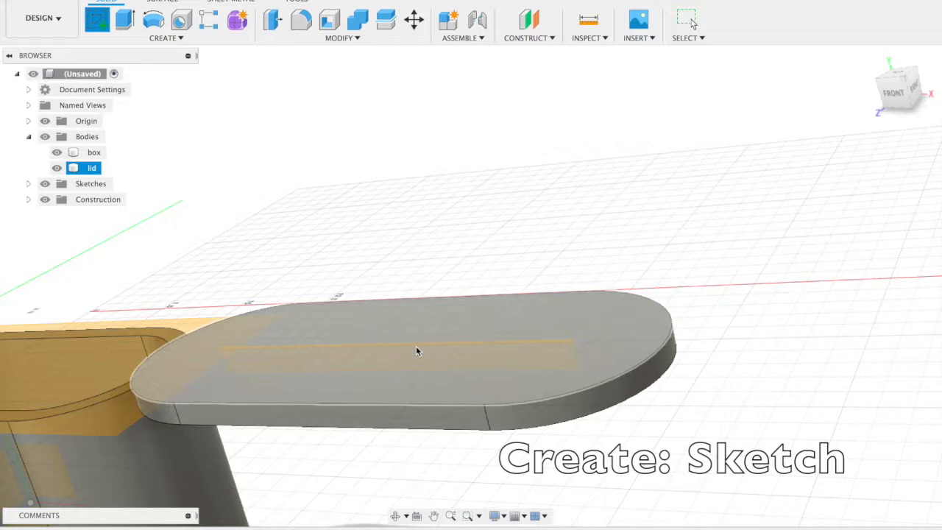
click(418, 347)
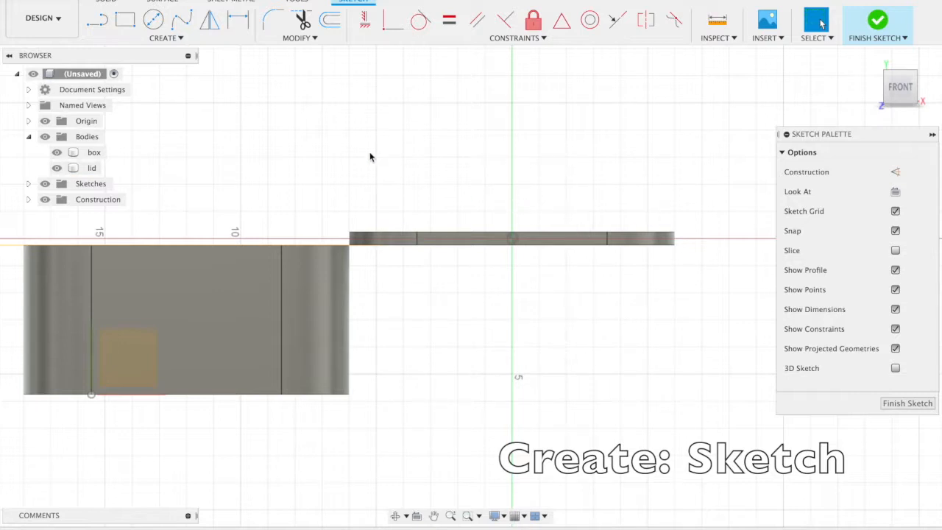
Step: Sketch a rectangle about 7 cm long and 0.7 cm high just above the lid's top edge, spanning its straight section
click(130, 23)
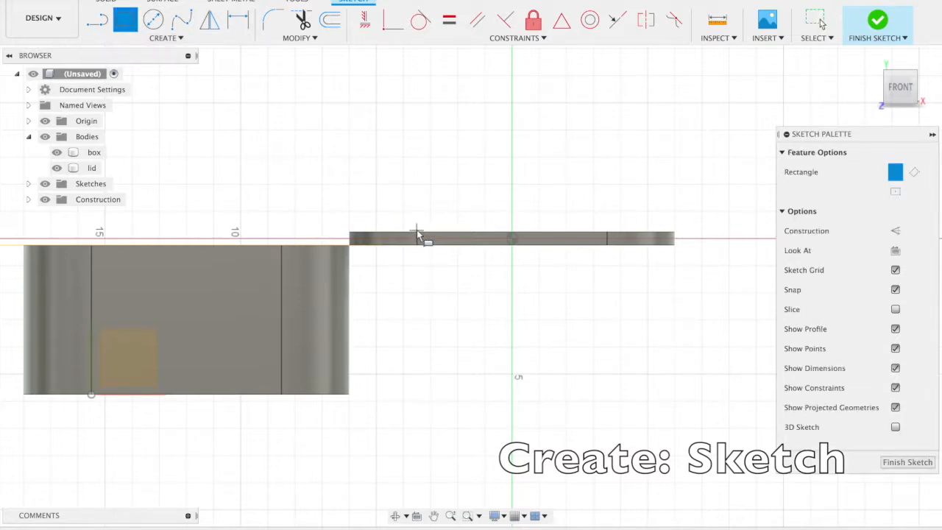
scroll(416, 234, up, 5)
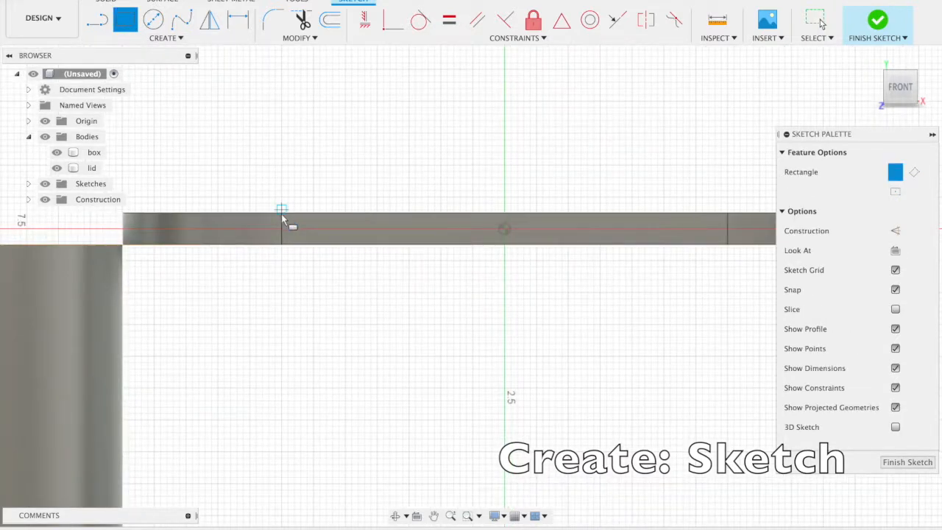
scroll(282, 220, up, 3)
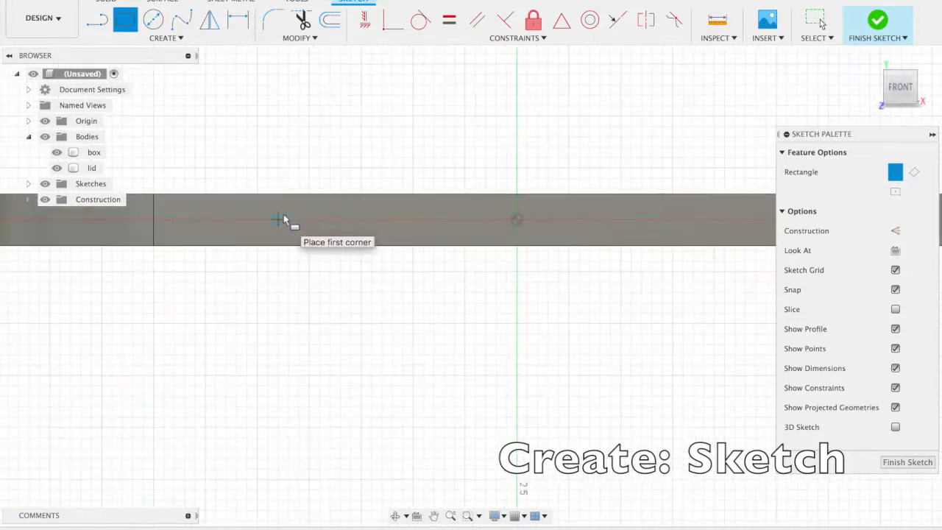
click(154, 189)
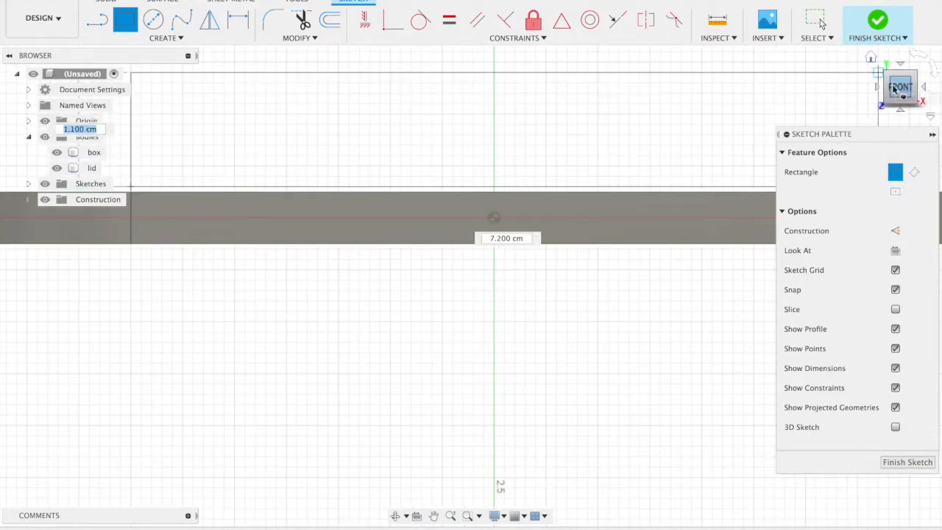
scroll(698, 147, right, 3)
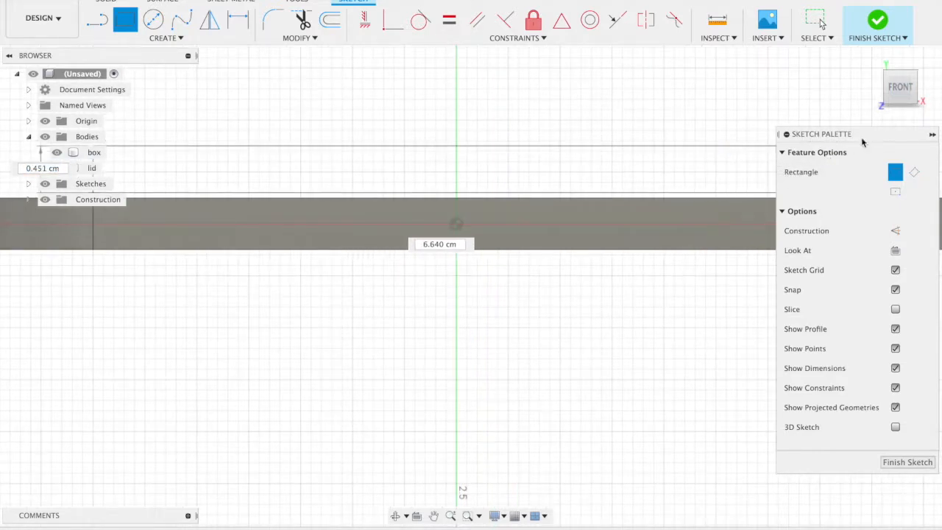
click(932, 134)
scroll(753, 168, up, 2)
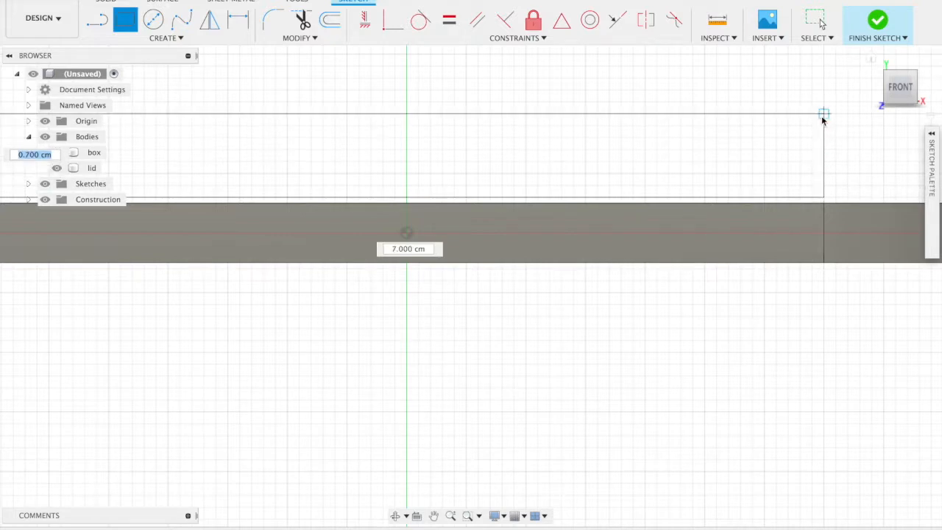
click(824, 114)
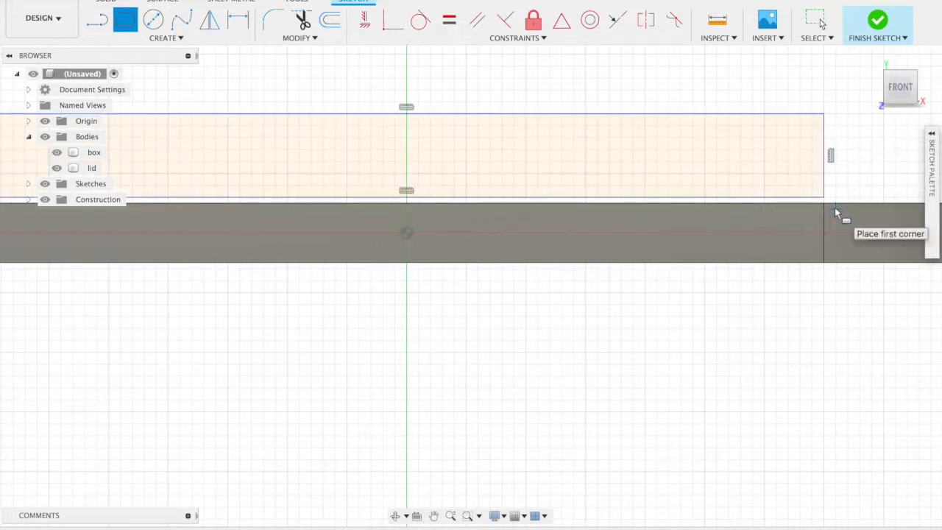
Step: Fillet both upper corners of the rectangle with a 0.75 cm radius and finish the sketch
scroll(836, 213, down, 2)
scroll(836, 213, down, 2)
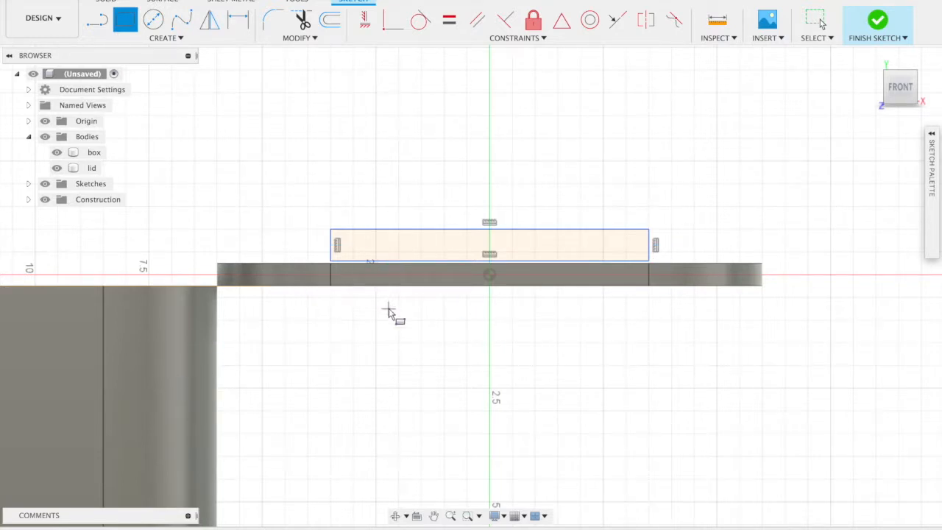
shift+middle_drag(496, 299, 499, 293)
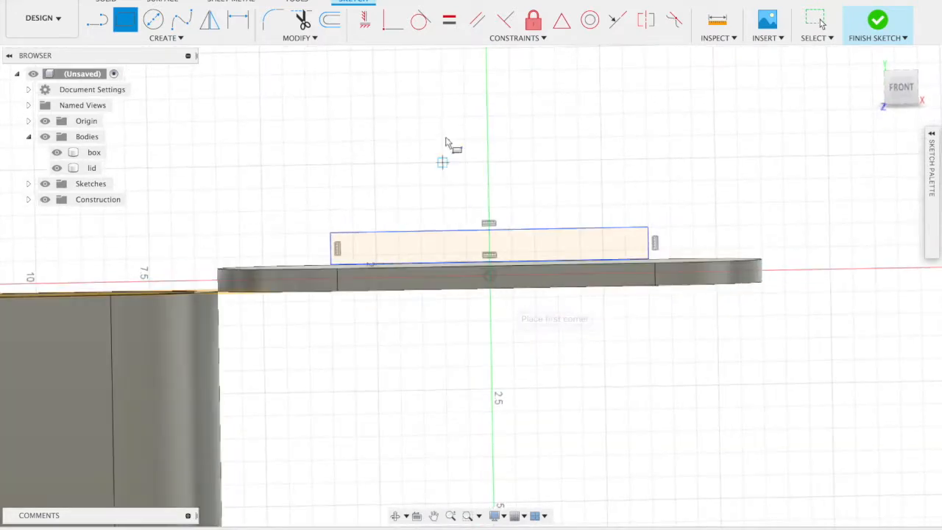
click(199, 39)
click(289, 39)
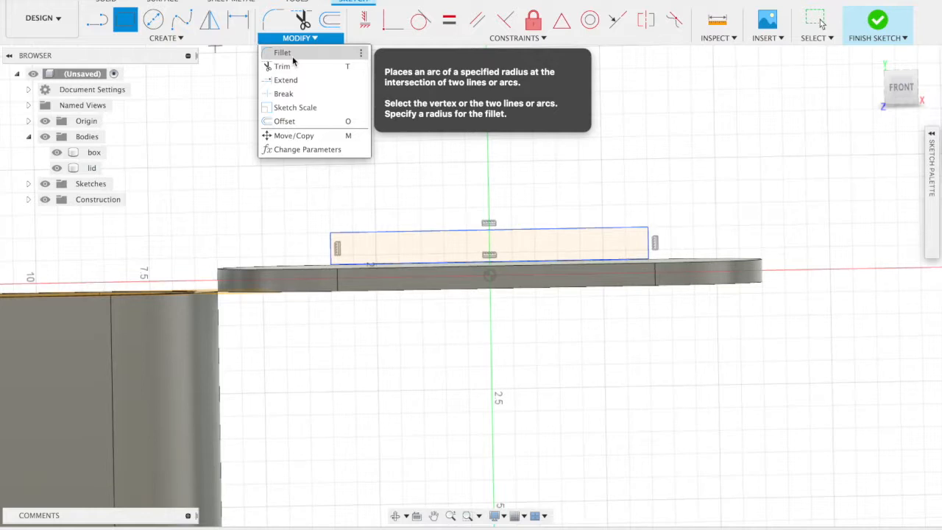
click(293, 56)
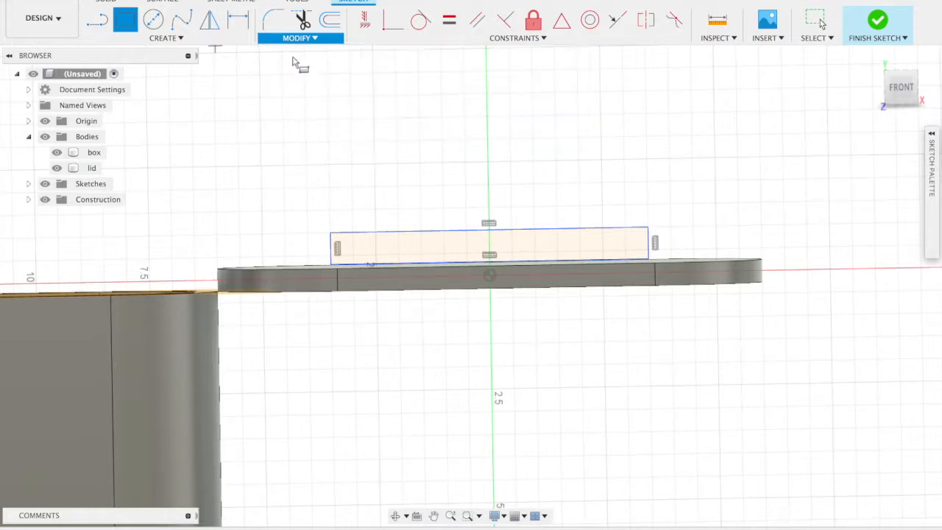
click(342, 231)
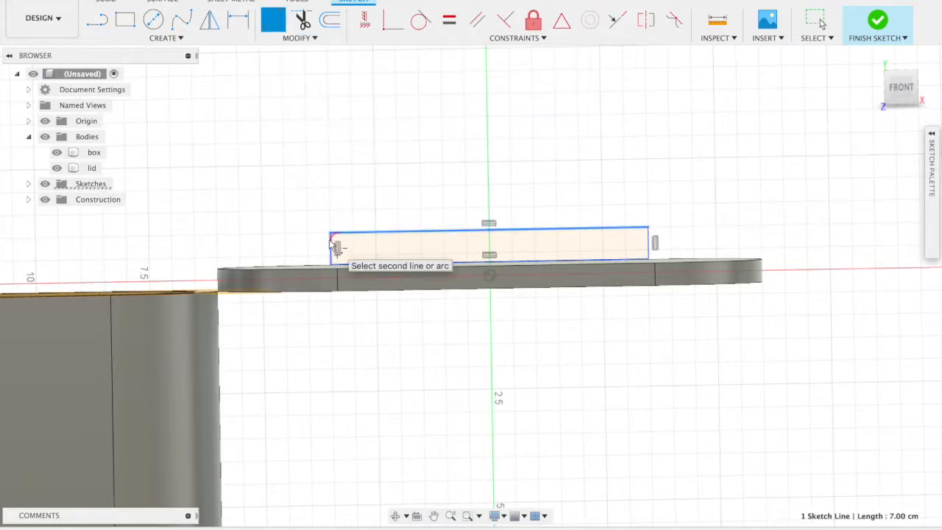
click(332, 247)
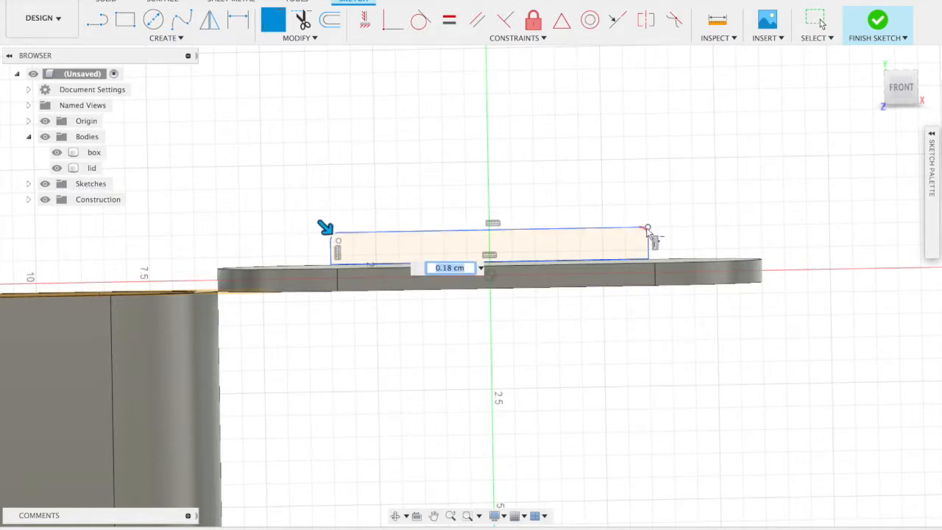
key(Return)
click(649, 225)
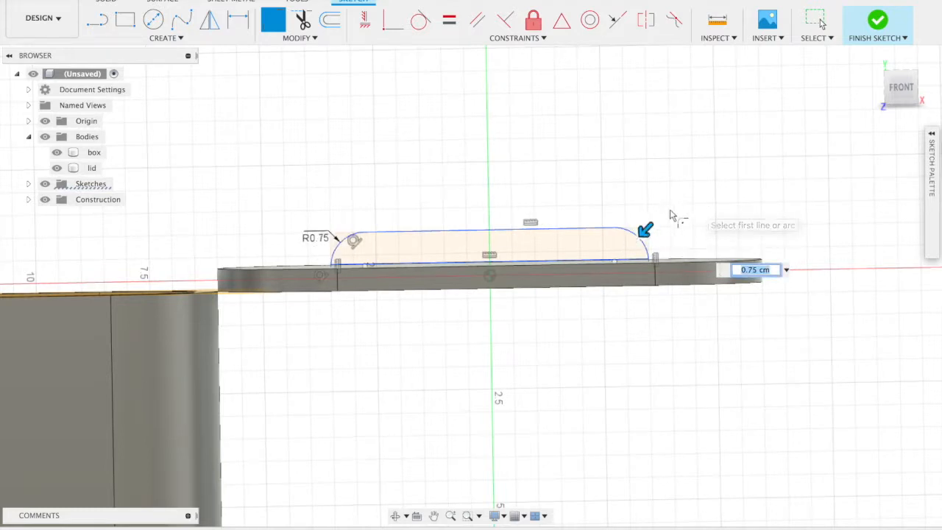
click(932, 136)
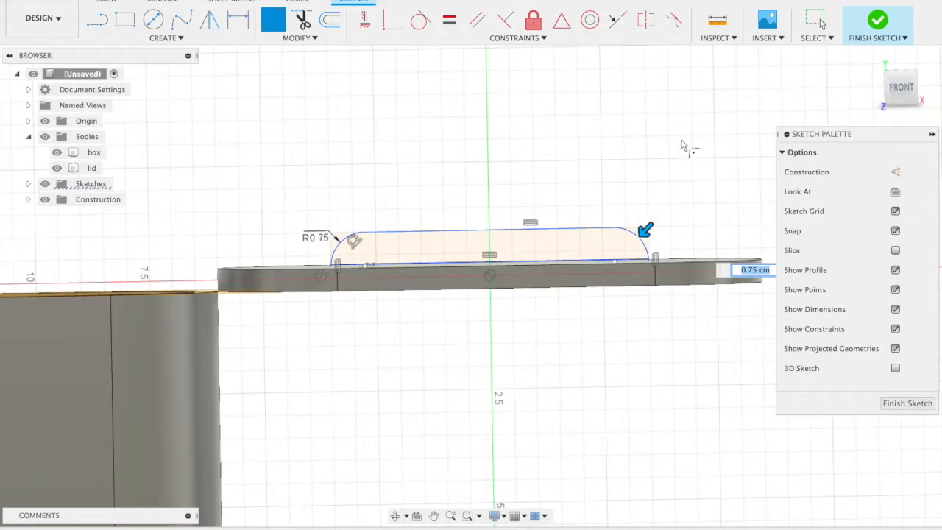
key(Escape)
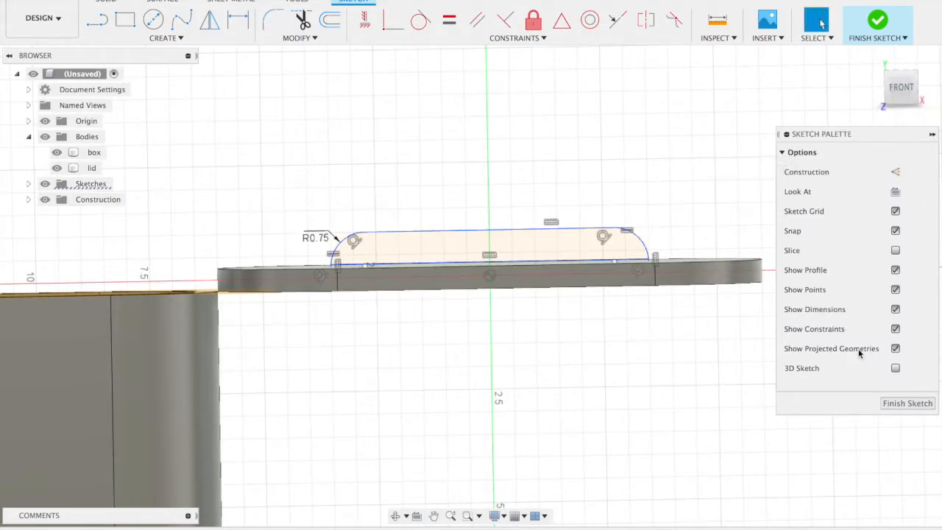
click(897, 404)
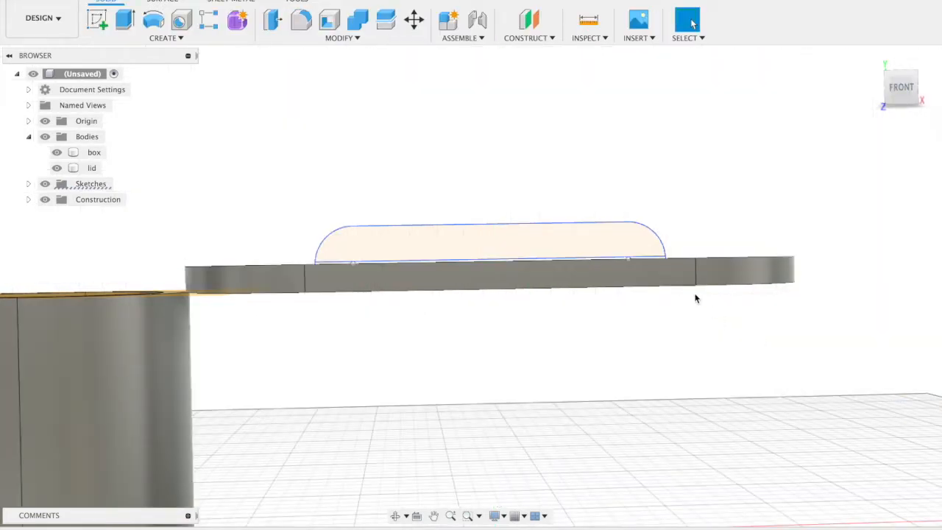
Step: Extrude the rounded handle profile above the lid by 0.50 cm to one side of the midplane
shift+scroll(690, 293, up, 5)
shift+scroll(690, 293, down, 6)
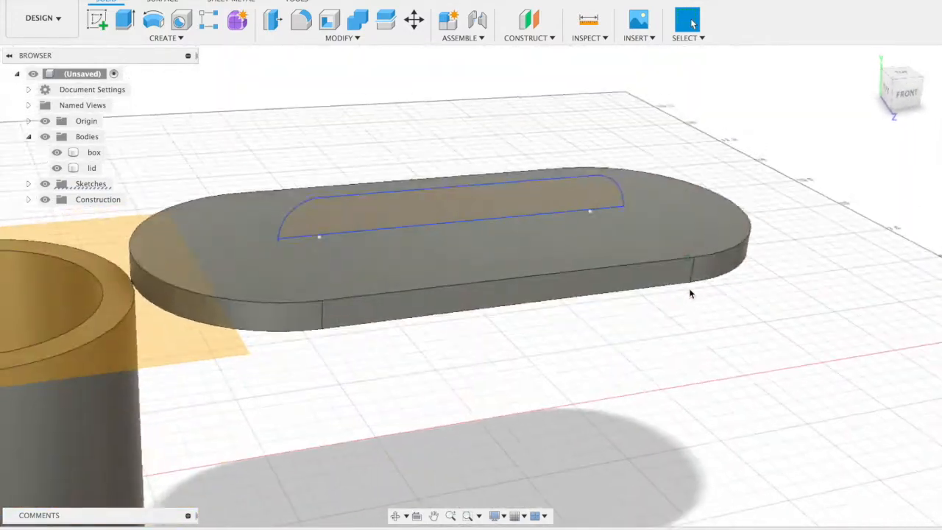
shift+scroll(690, 294, up, 8)
shift+scroll(690, 294, down, 6)
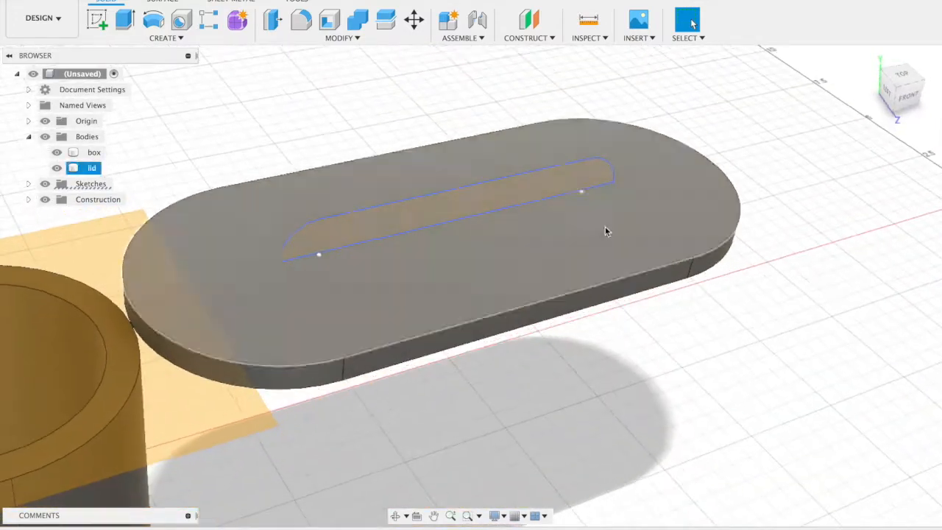
click(536, 184)
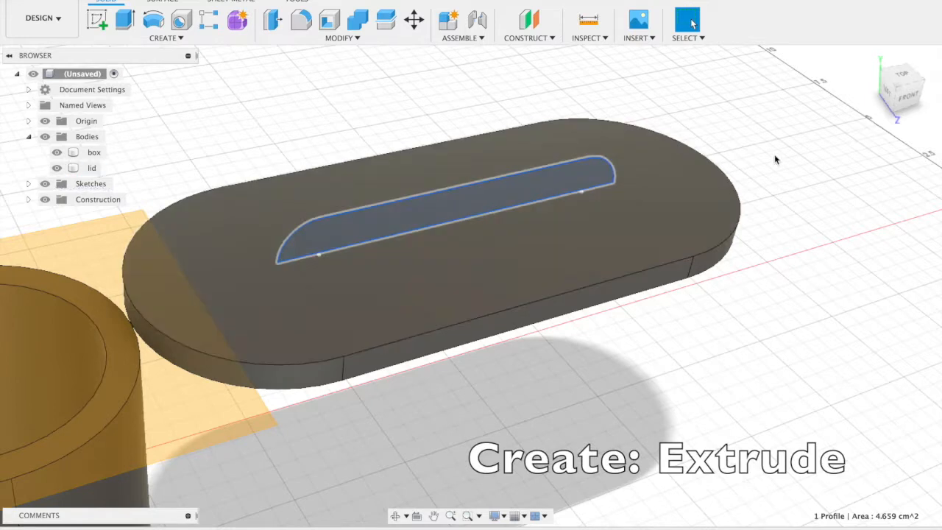
click(774, 154)
click(126, 24)
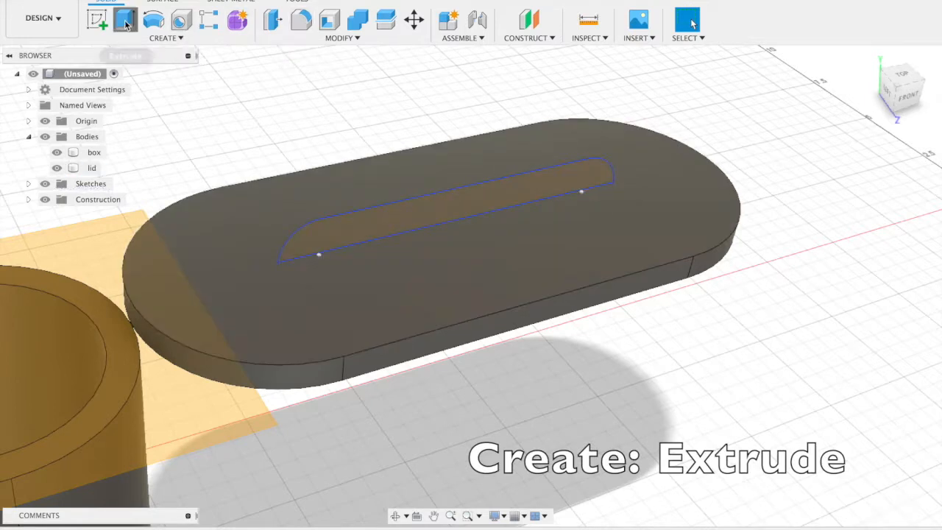
click(451, 210)
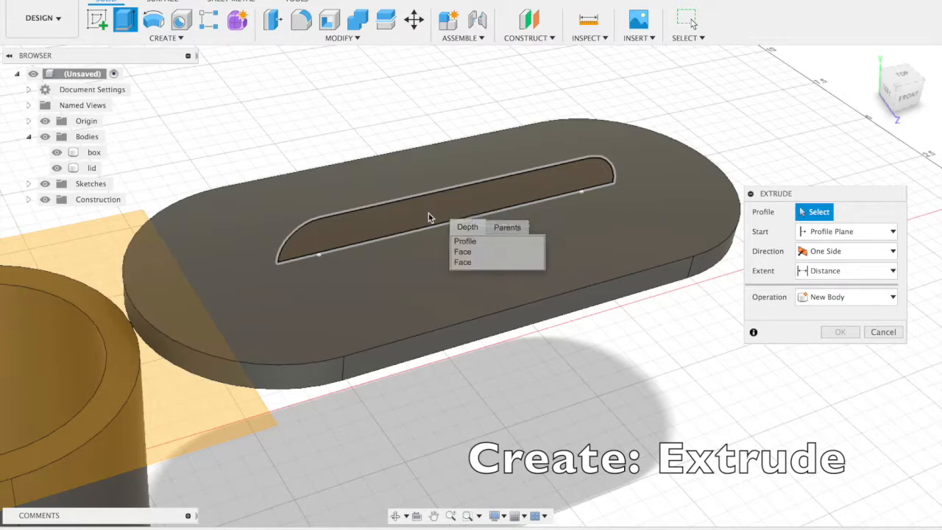
click(428, 215)
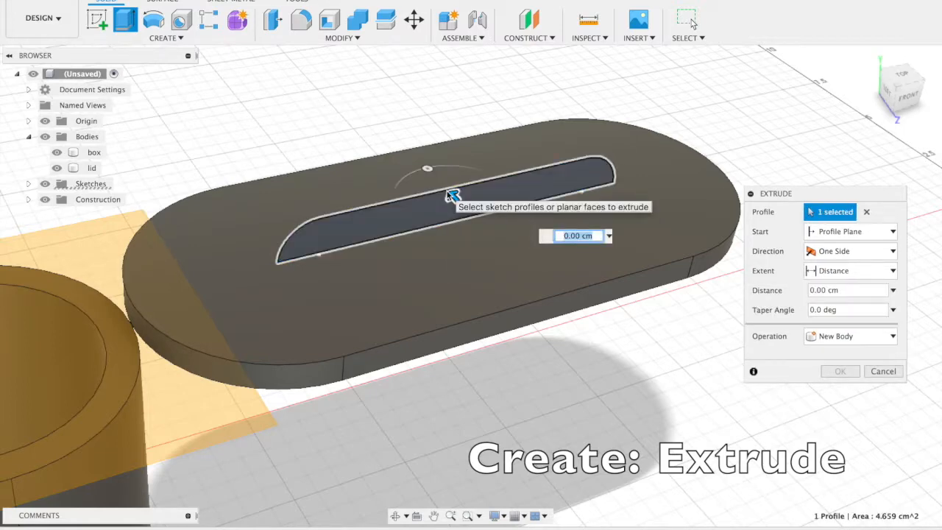
drag(447, 196, 435, 181)
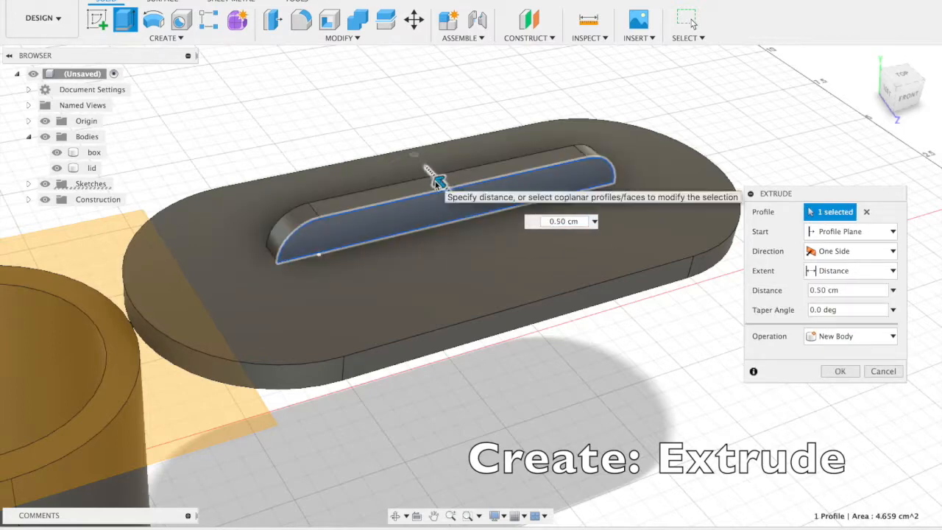
Step: Make the handle extrusion symmetric about the profile plane, keep New Body as the operation, and complete it
click(826, 256)
click(857, 284)
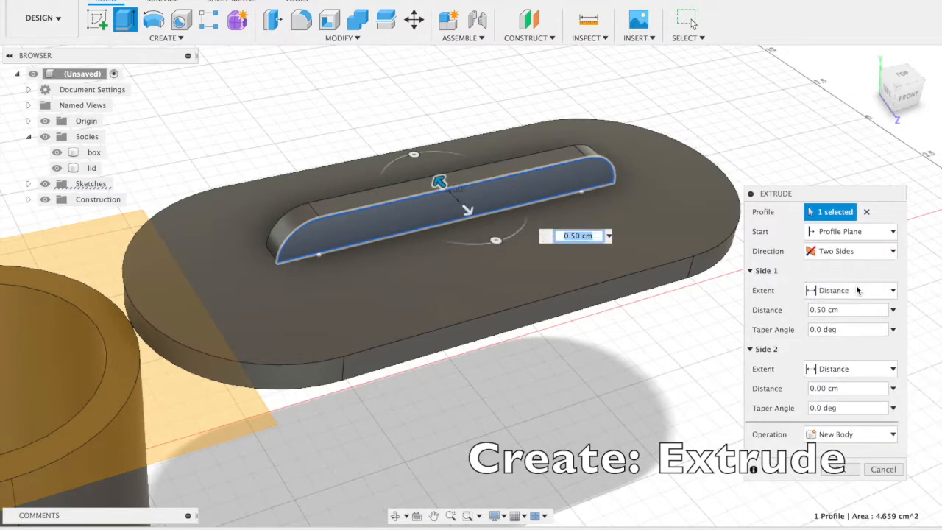
click(852, 251)
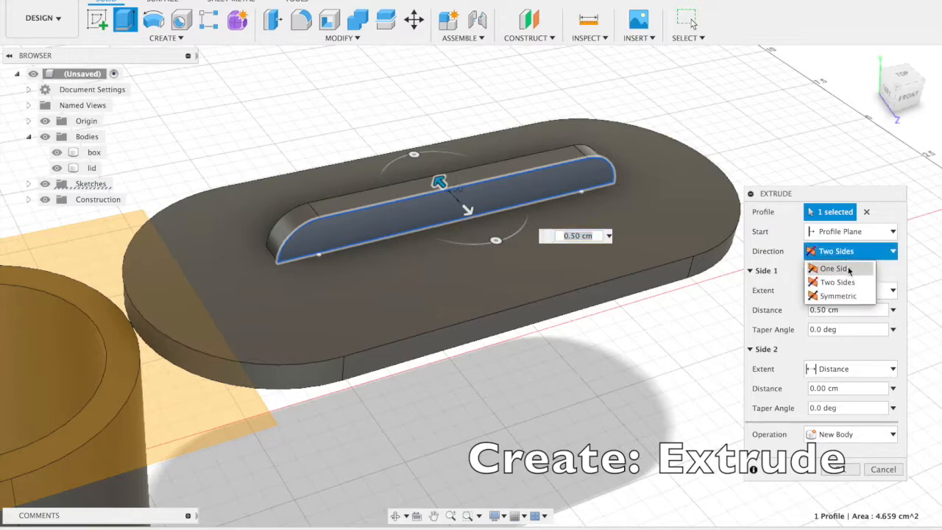
click(850, 296)
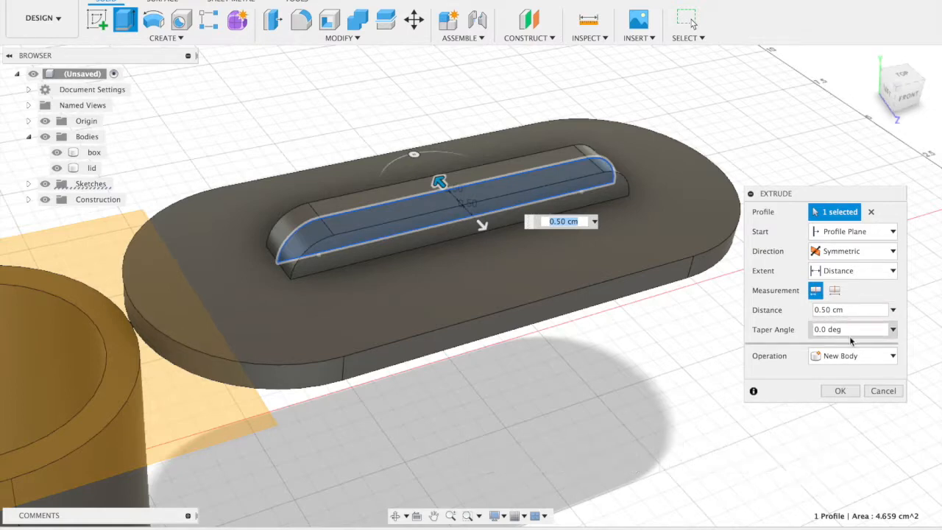
click(836, 361)
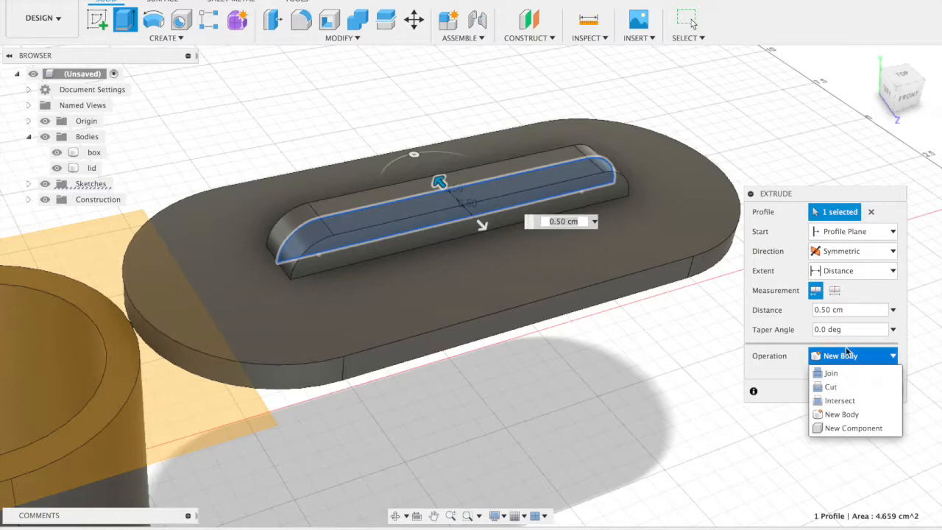
click(847, 360)
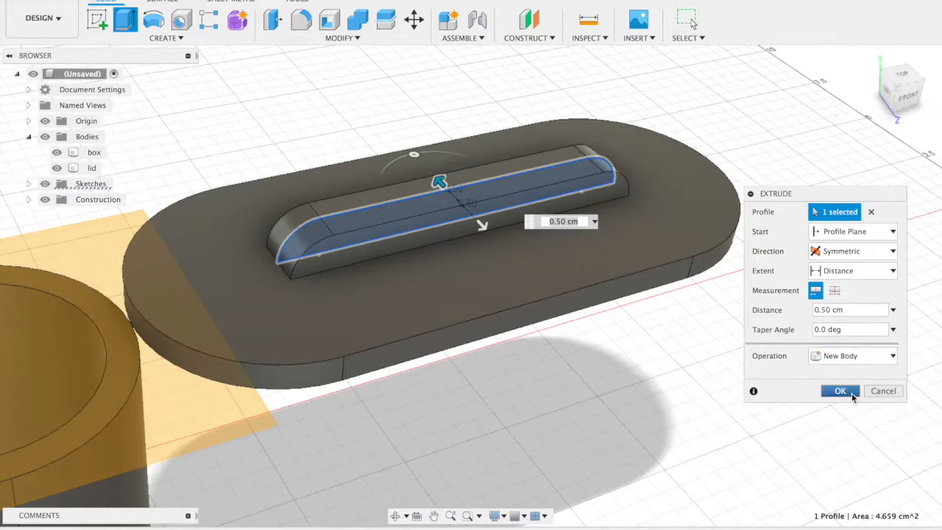
click(849, 392)
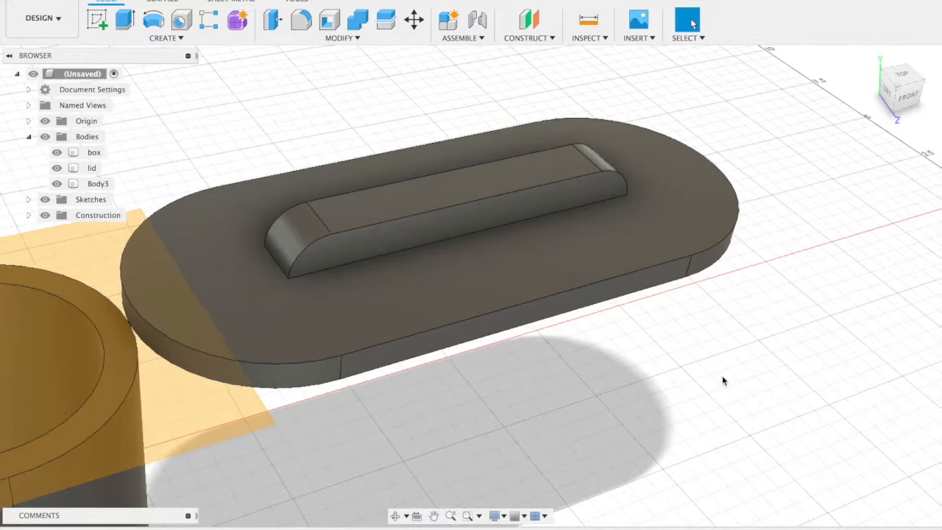
Step: Rename the newly extruded body as handle and clear the selection
double_click(99, 184)
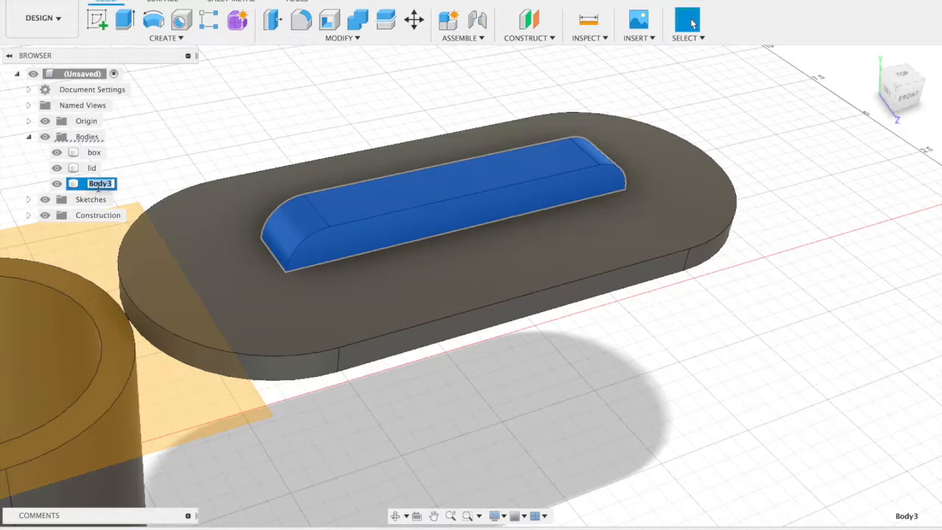
text(handle)
key(Return)
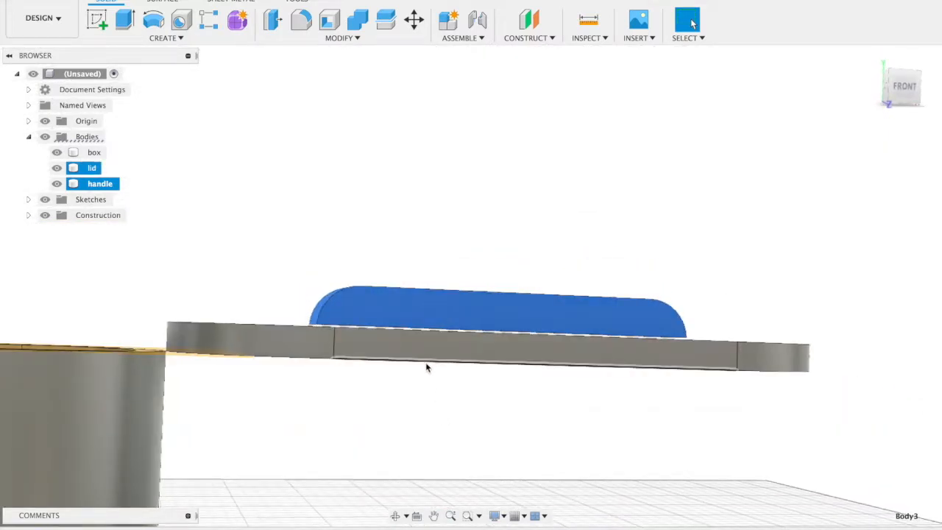
shift+middle_drag(420, 367, 420, 370)
click(293, 403)
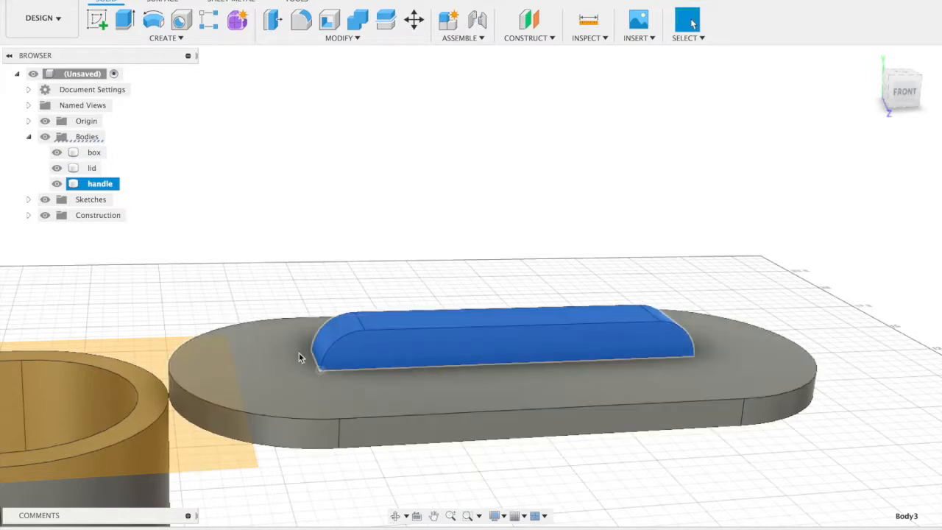
click(414, 254)
Step: Start a new sketch on the flat underside of the lid and collapse the sketch options
shift+scroll(413, 254, down, 10)
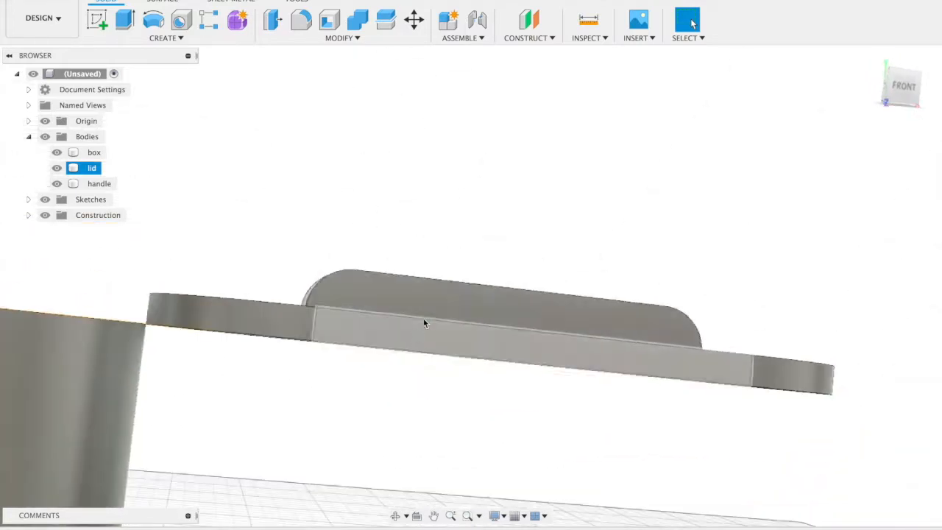
click(429, 302)
click(530, 210)
click(279, 304)
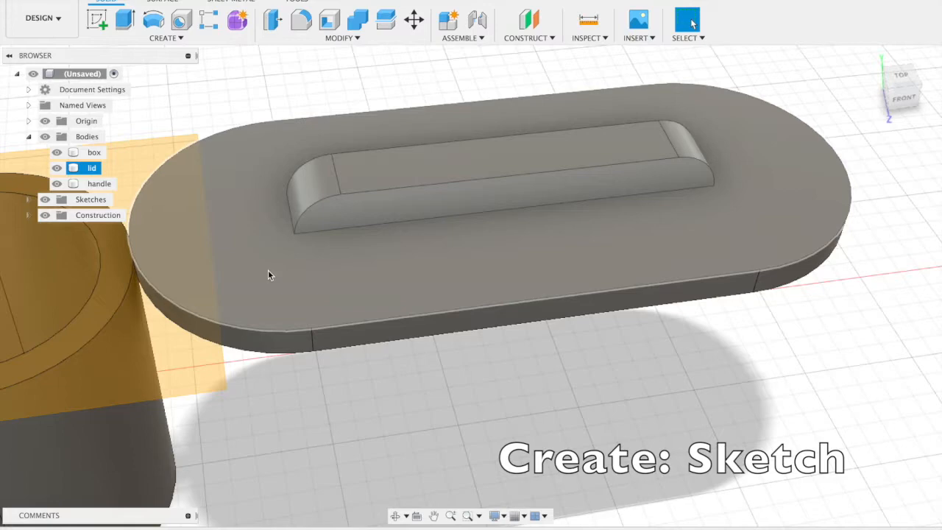
click(269, 271)
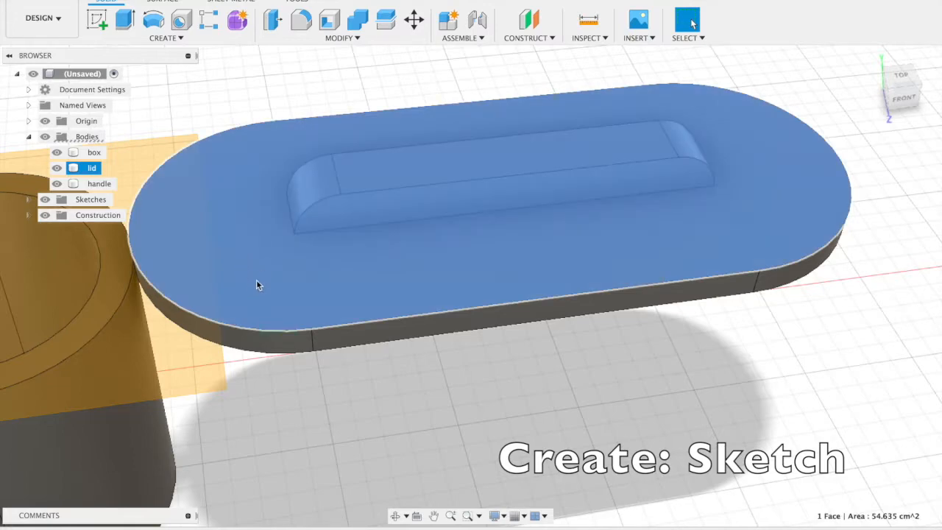
shift+scroll(377, 407, down, 10)
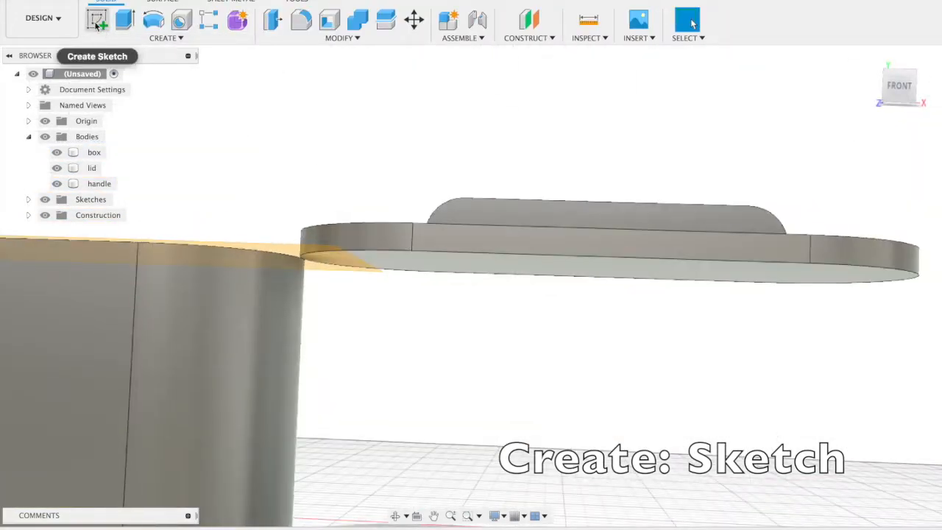
click(97, 24)
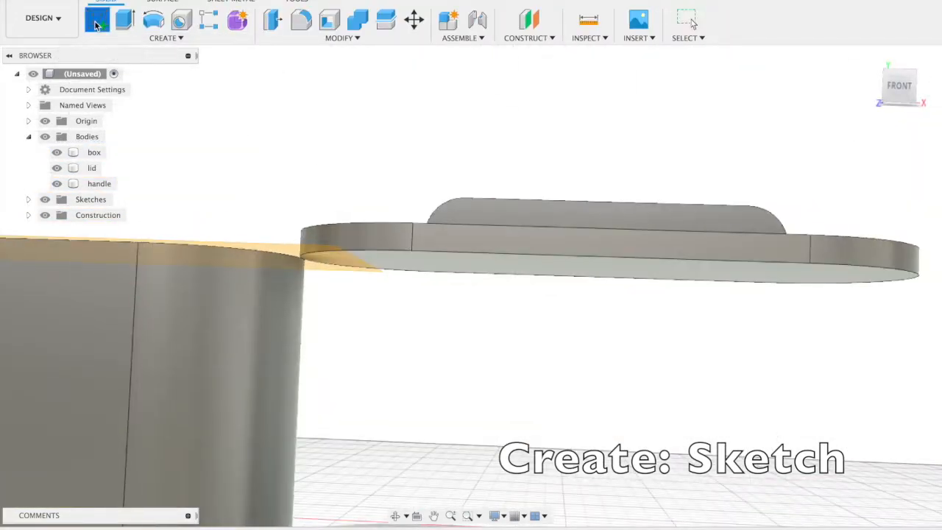
click(543, 272)
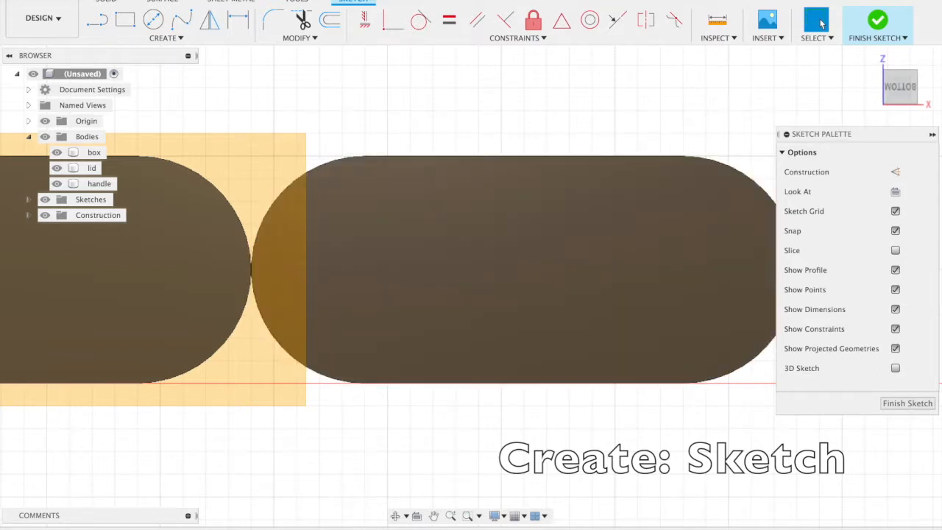
click(933, 135)
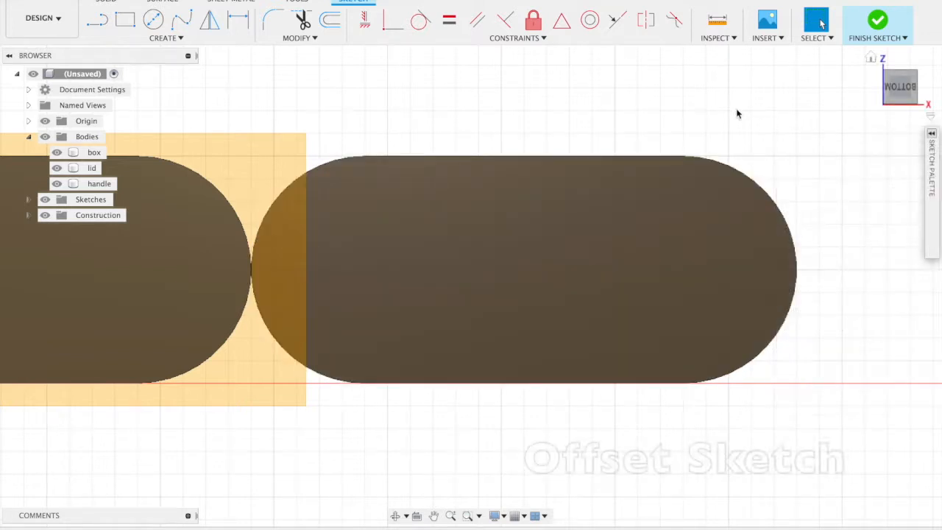
Step: Offset the lid's full outline 0.6 cm inward and finish the sketch
click(331, 22)
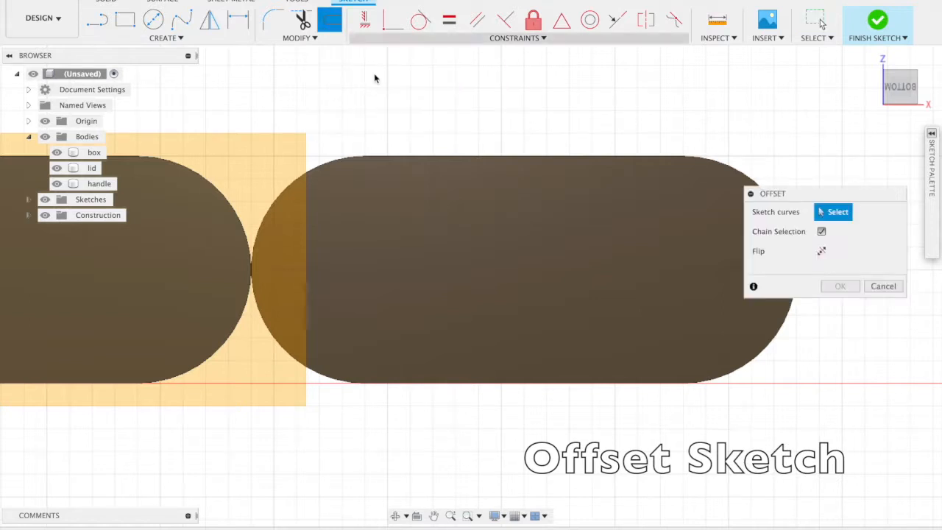
click(416, 156)
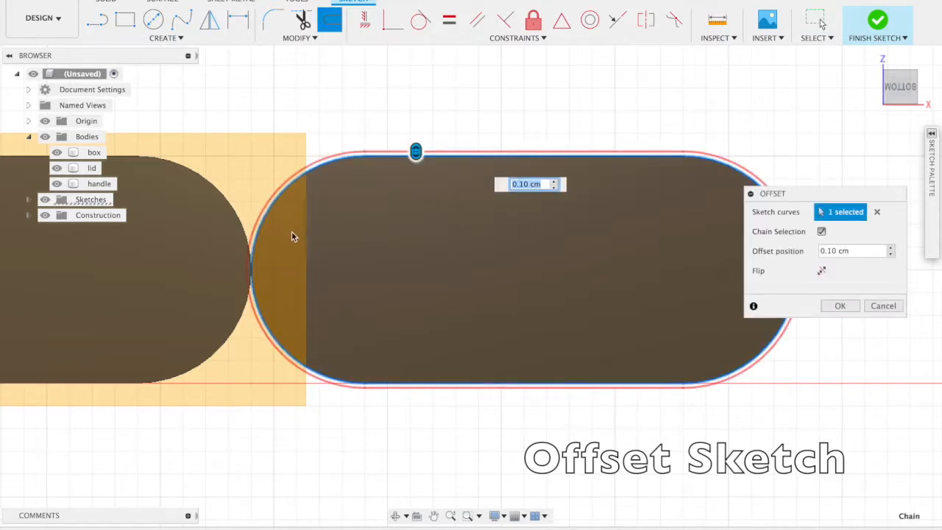
click(414, 156)
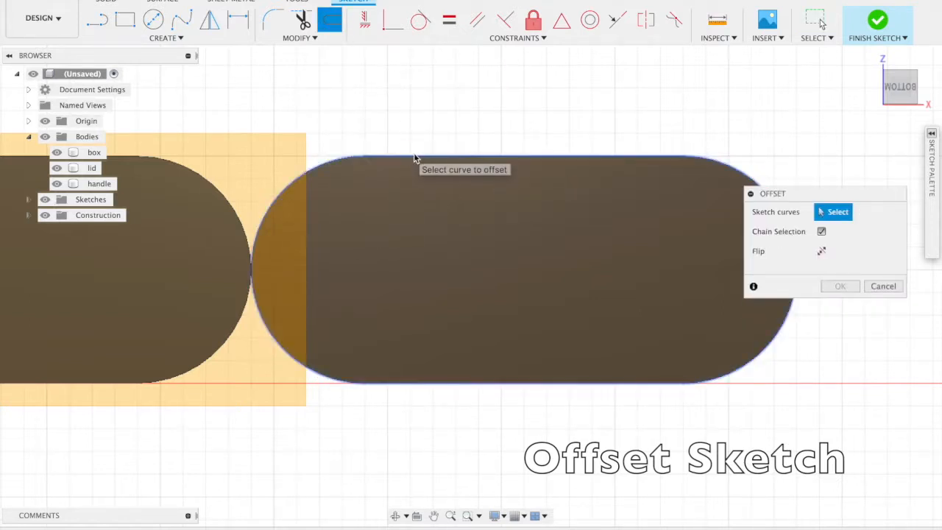
click(414, 156)
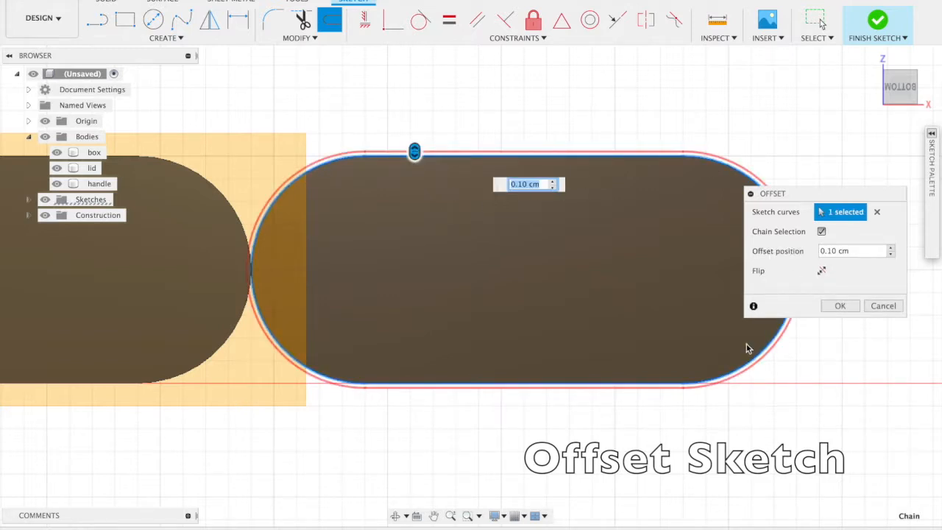
scroll(583, 231, down, 1)
drag(481, 179, 483, 213)
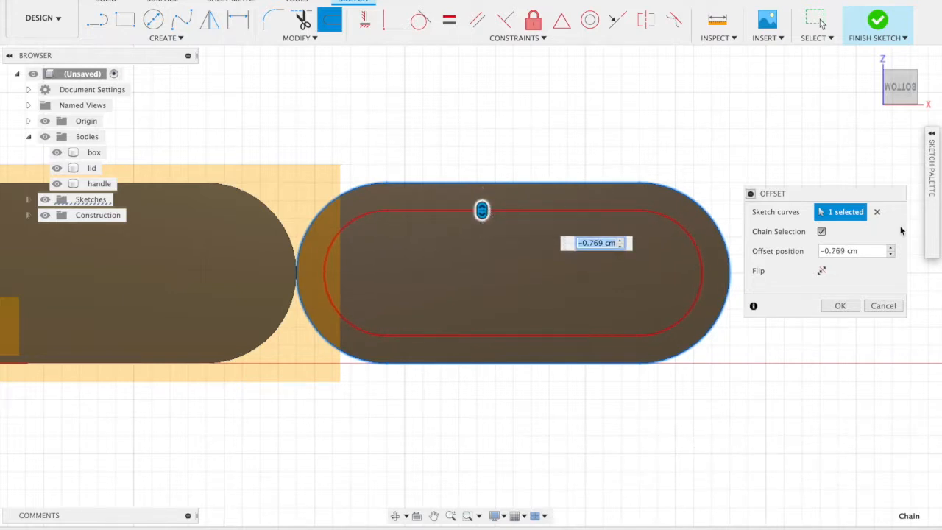
click(847, 251)
key(BackSpace)
key(BackSpace)
key(BackSpace)
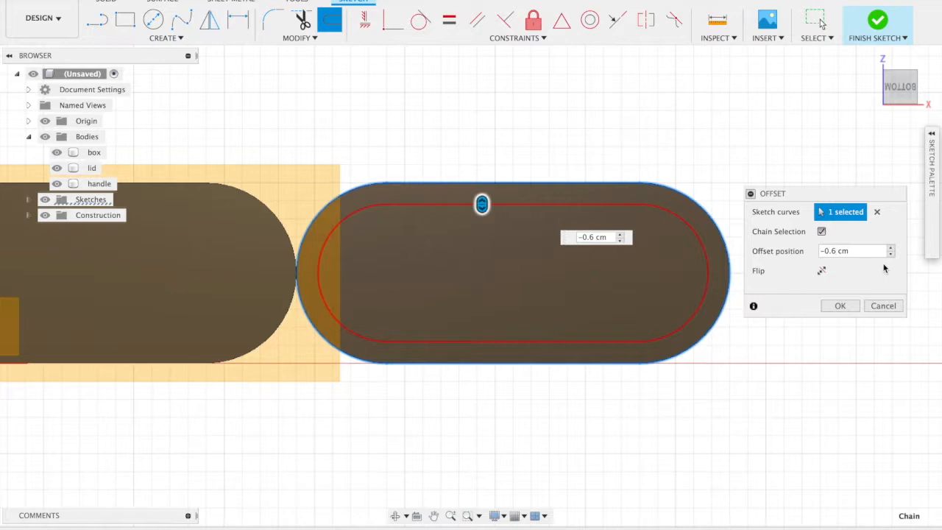
click(842, 307)
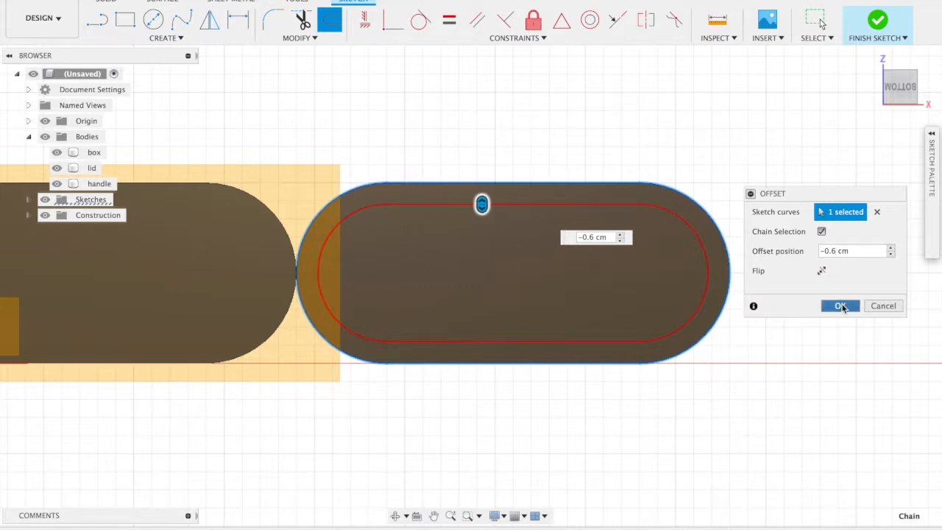
click(841, 307)
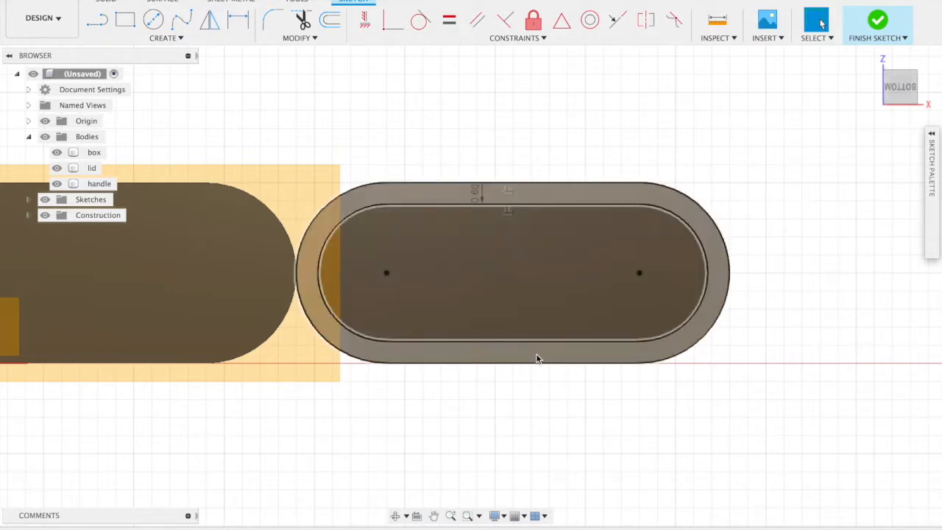
click(876, 26)
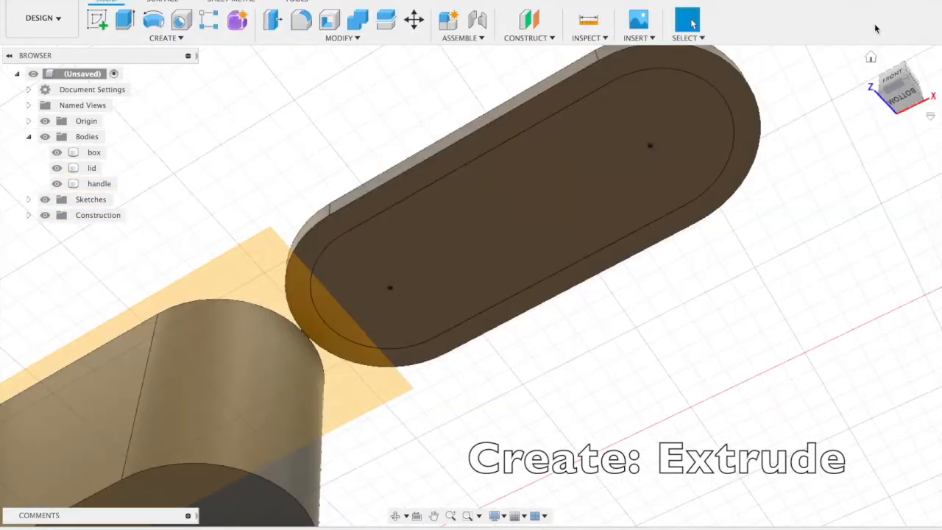
Step: Extrude the offset profile on the lid's underside 0.30 cm outward to one side to form the inset lip
click(529, 203)
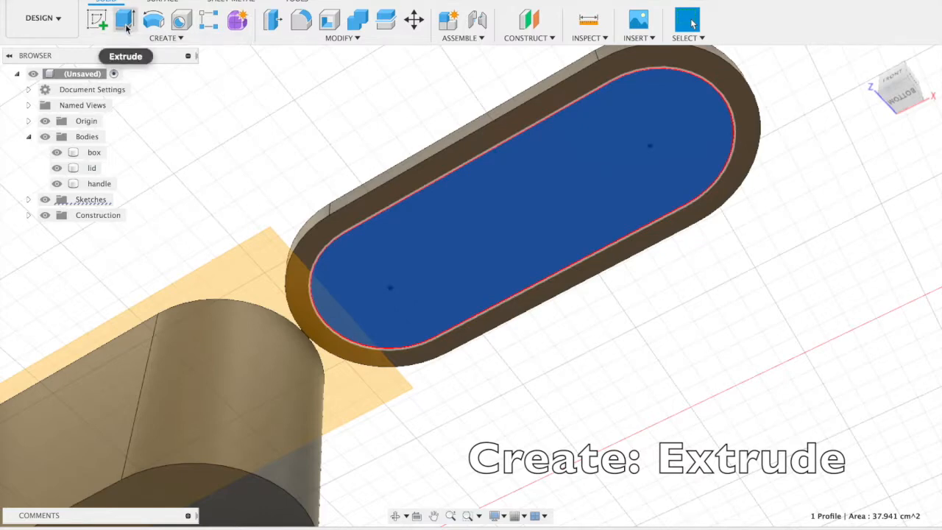
click(125, 26)
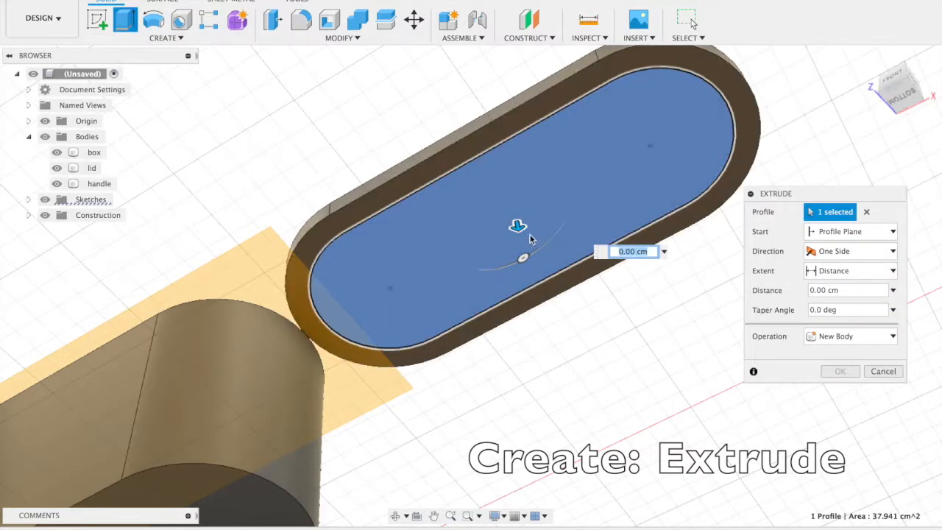
drag(518, 226, 520, 237)
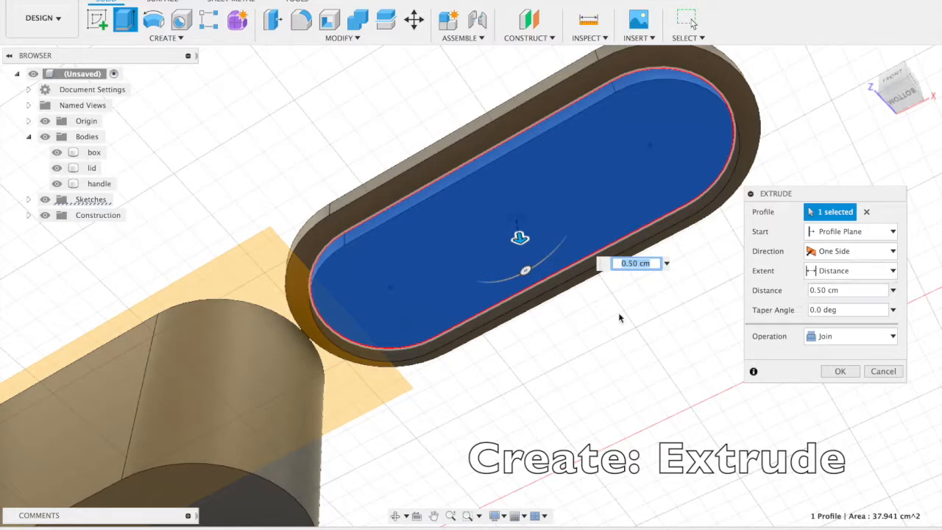
click(822, 290)
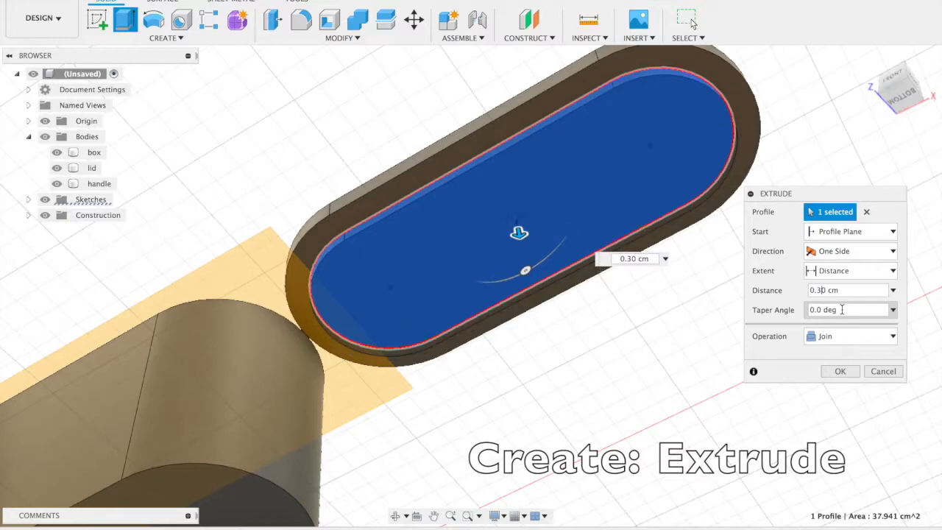
shift+scroll(676, 265, up, 10)
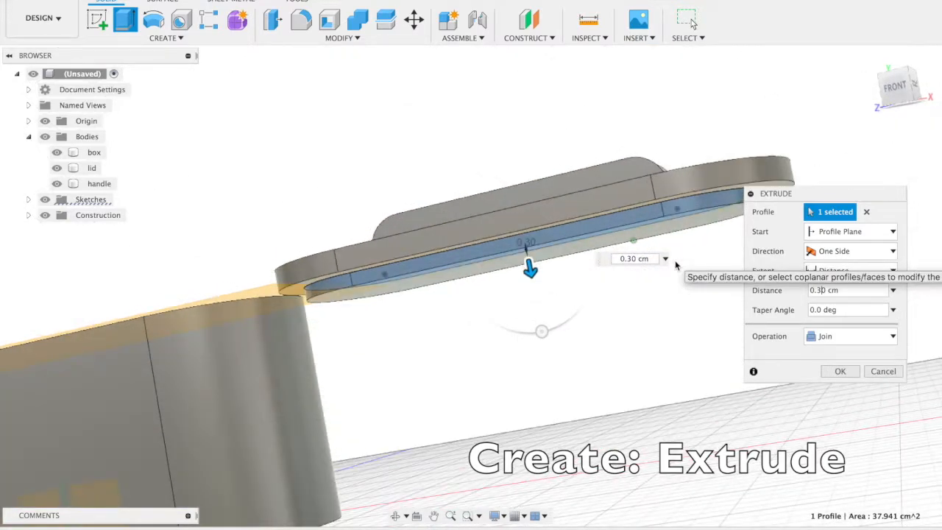
shift+scroll(675, 264, down, 3)
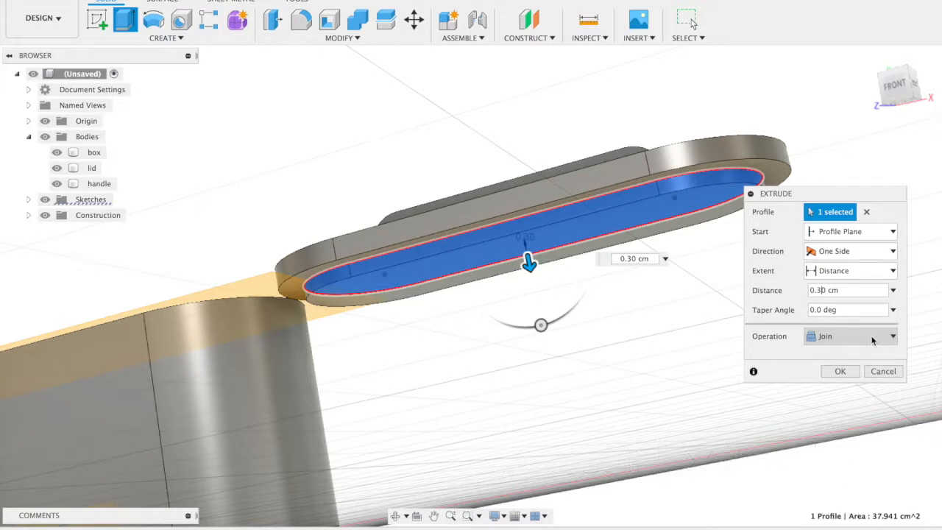
Step: Keep Join as the operation so the lip merges with the lid body, and complete the extrusion
click(842, 342)
click(828, 352)
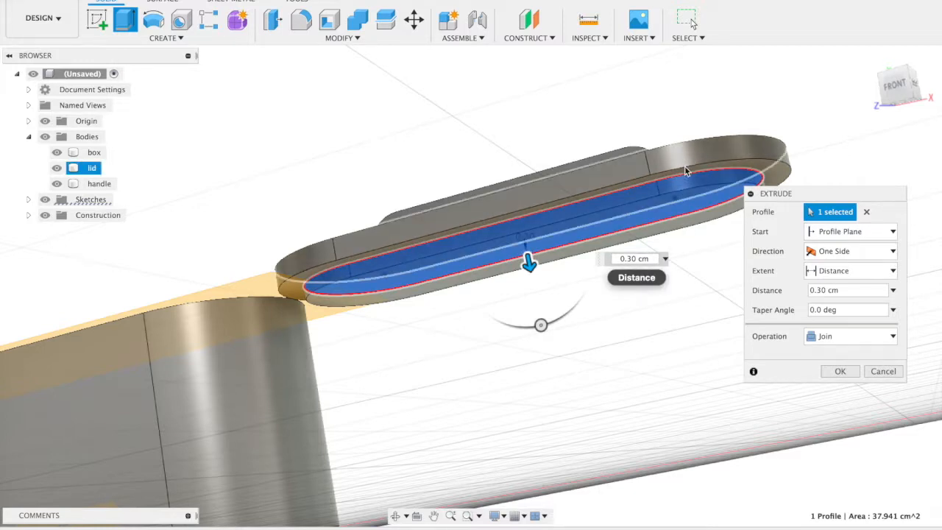
click(839, 371)
Step: Examine the model from the front and highlight the handle and lid bodies in turn to check each part
shift+scroll(650, 319, up, 5)
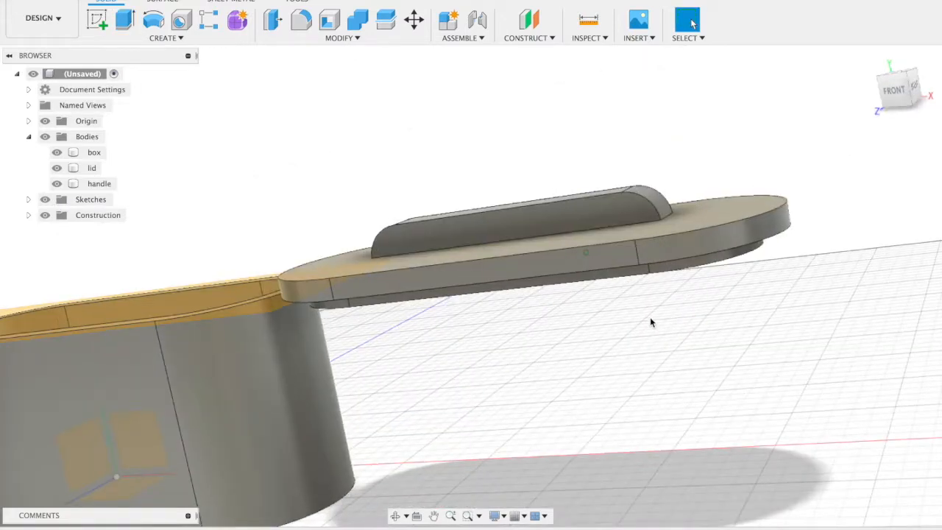
scroll(649, 319, left, 4)
scroll(650, 319, down, 3)
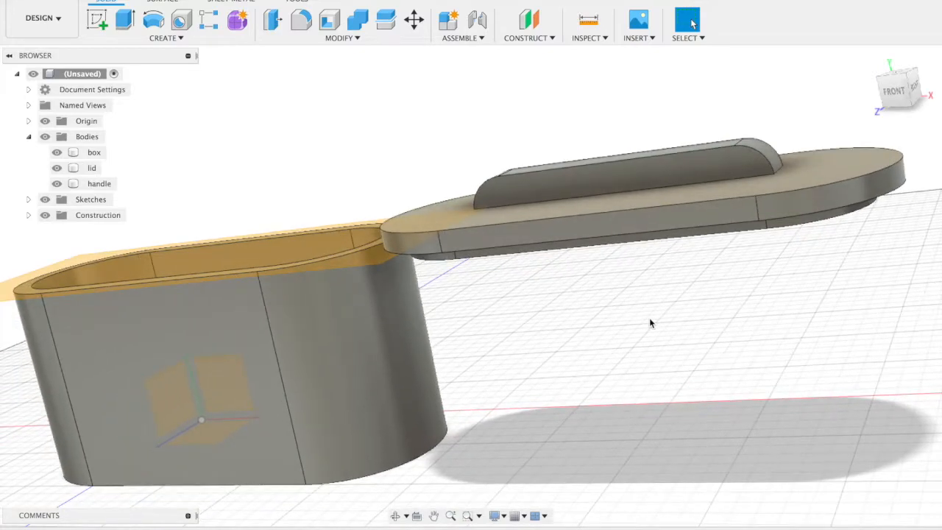
scroll(650, 322, down, 3)
shift+scroll(627, 311, up, 5)
shift+scroll(627, 311, down, 5)
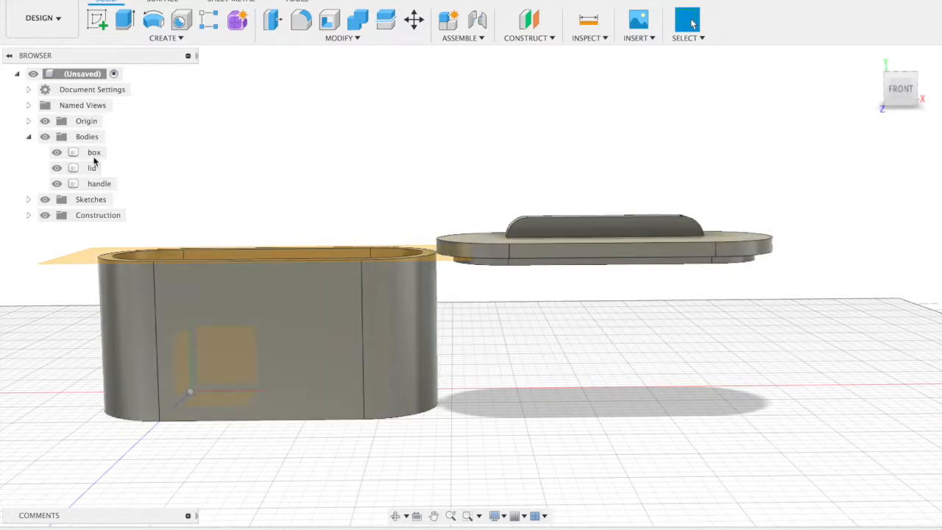
click(560, 229)
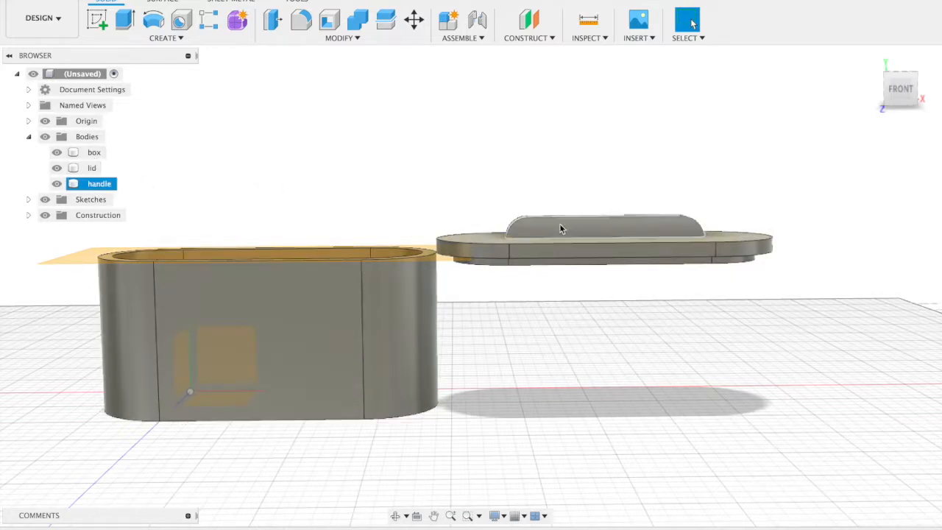
click(100, 184)
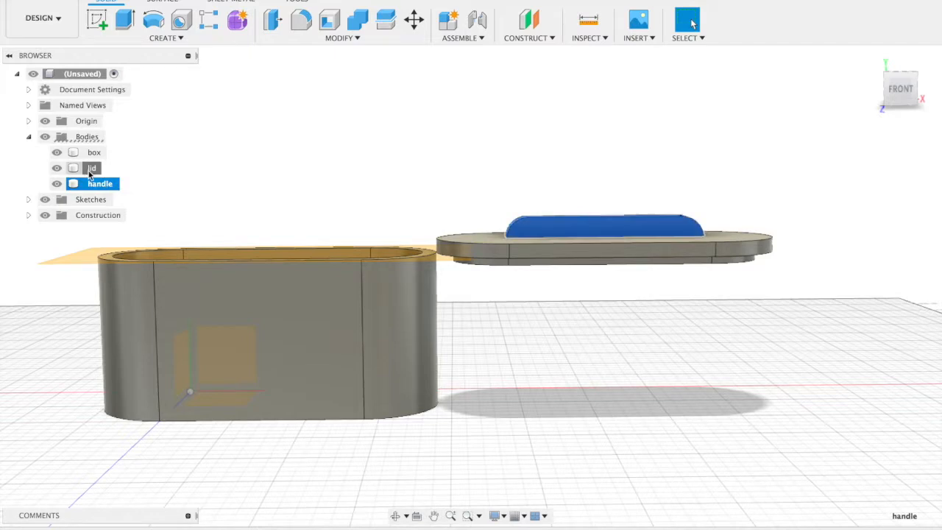
click(92, 168)
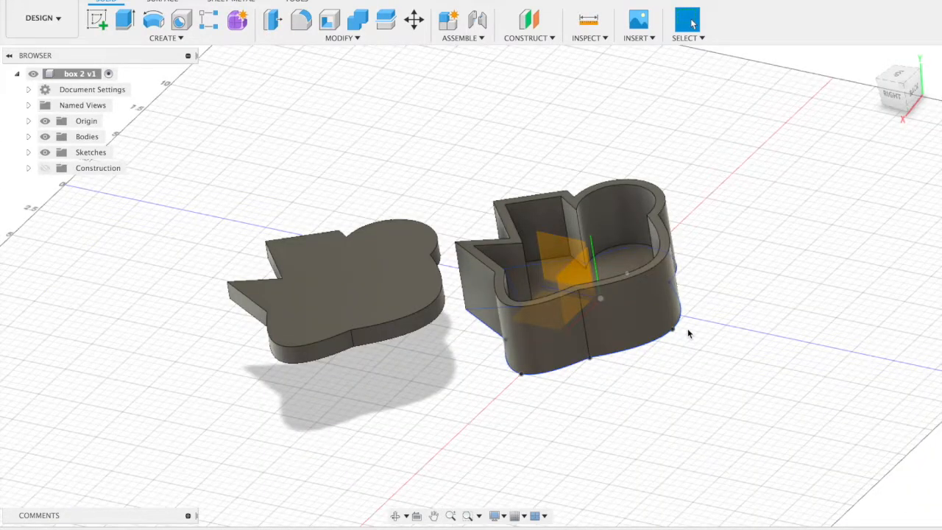
Step: Examine the box and lid shapes in the box 2, star box and Box 1 designs, and return to the unsaved lidded box
shift+scroll(688, 333, up, 8)
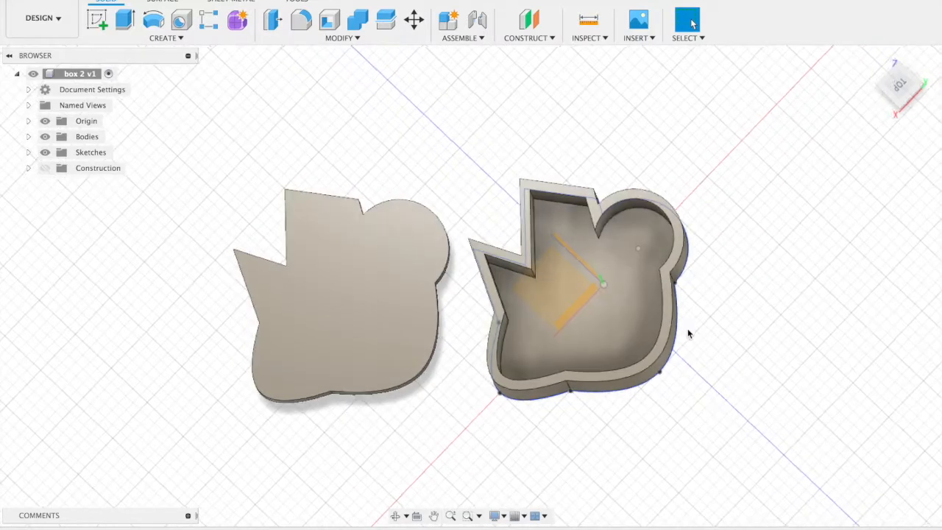
shift+scroll(743, 357, down, 8)
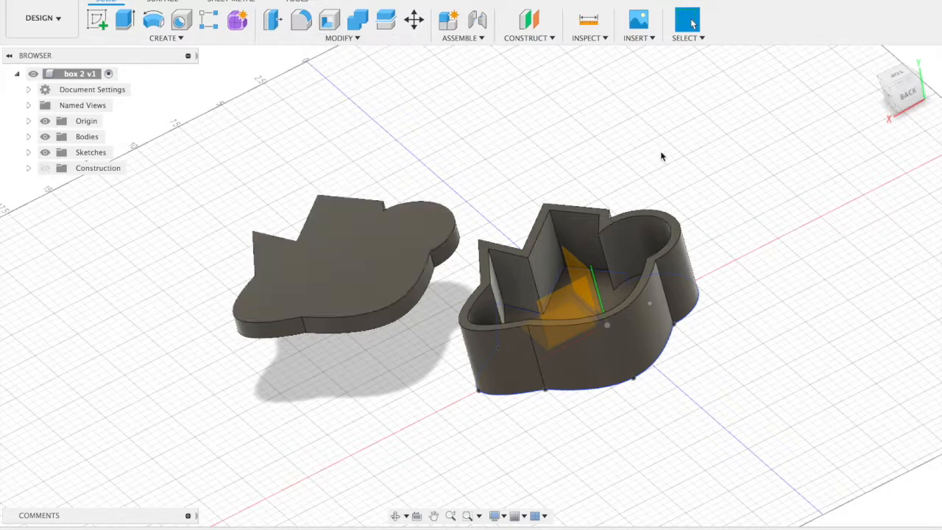
click(372, 1)
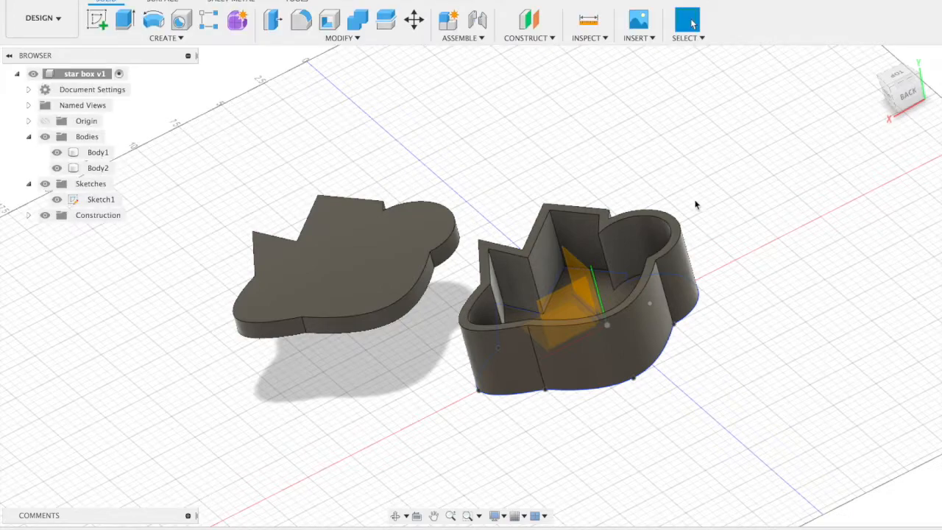
shift+scroll(713, 224, up, 5)
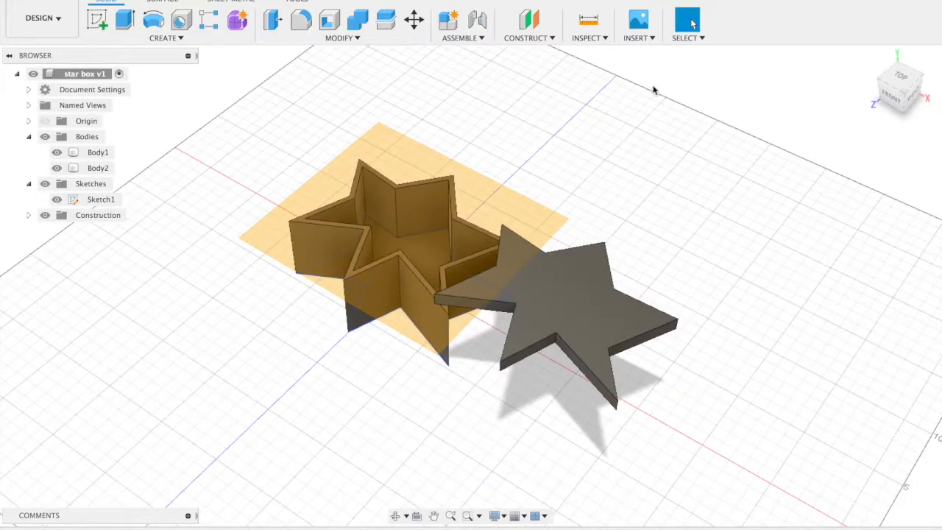
click(615, 0)
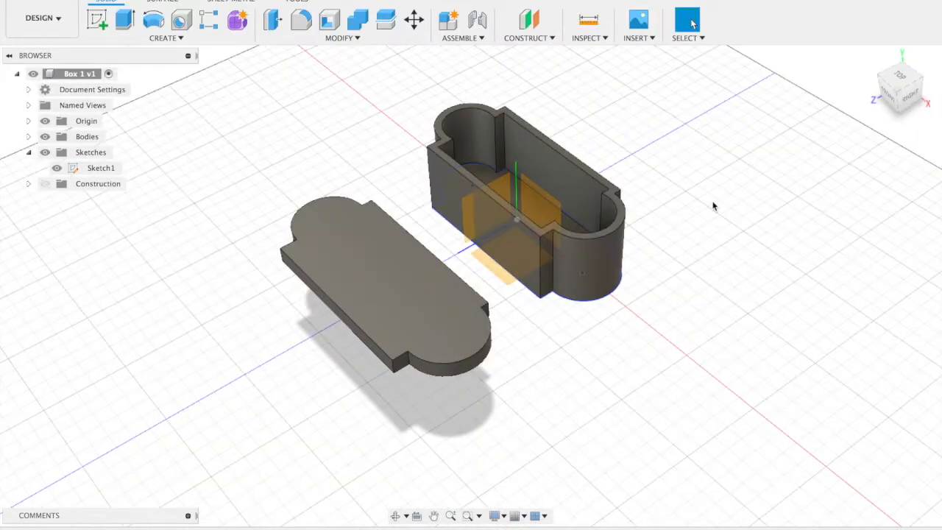
shift+scroll(713, 206, up, 5)
shift+scroll(713, 206, down, 5)
shift+scroll(713, 206, right, 5)
shift+scroll(713, 206, up, 3)
shift+scroll(713, 206, down, 2)
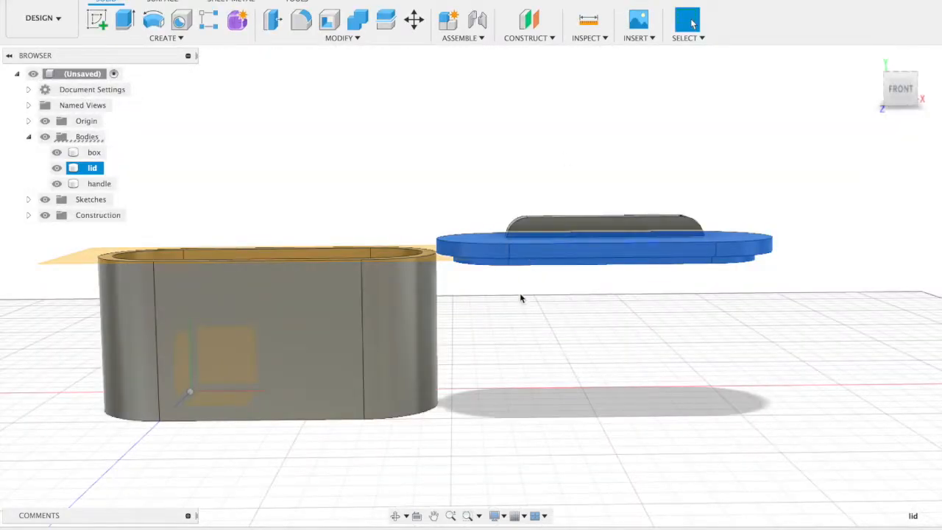
shift+scroll(521, 298, up, 5)
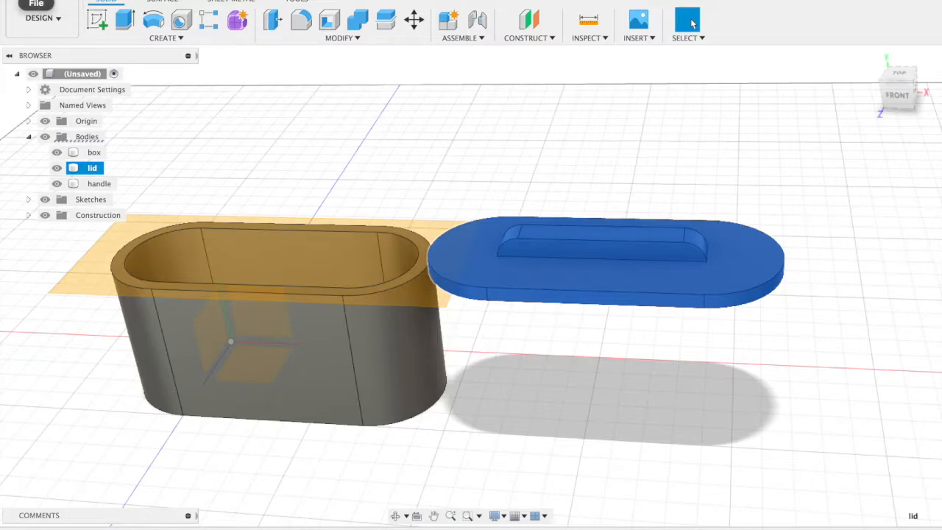
mouse_move(497, 527)
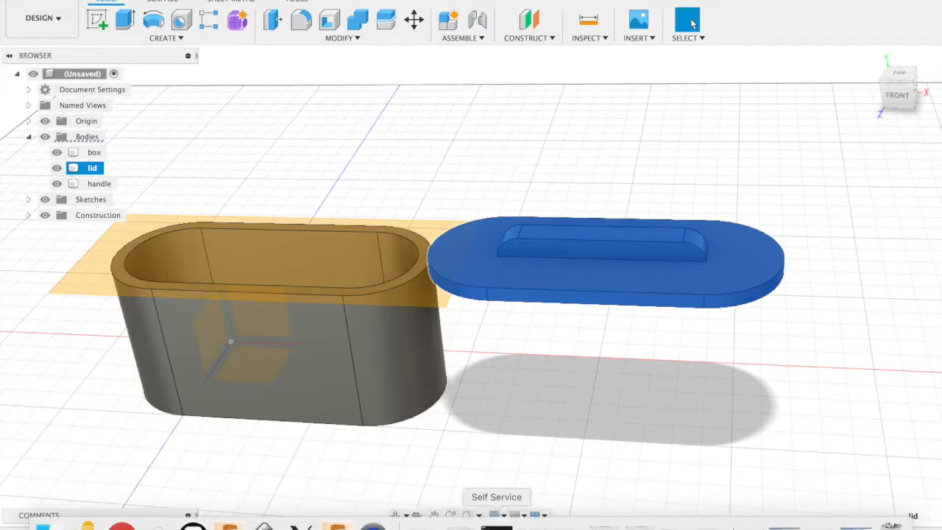